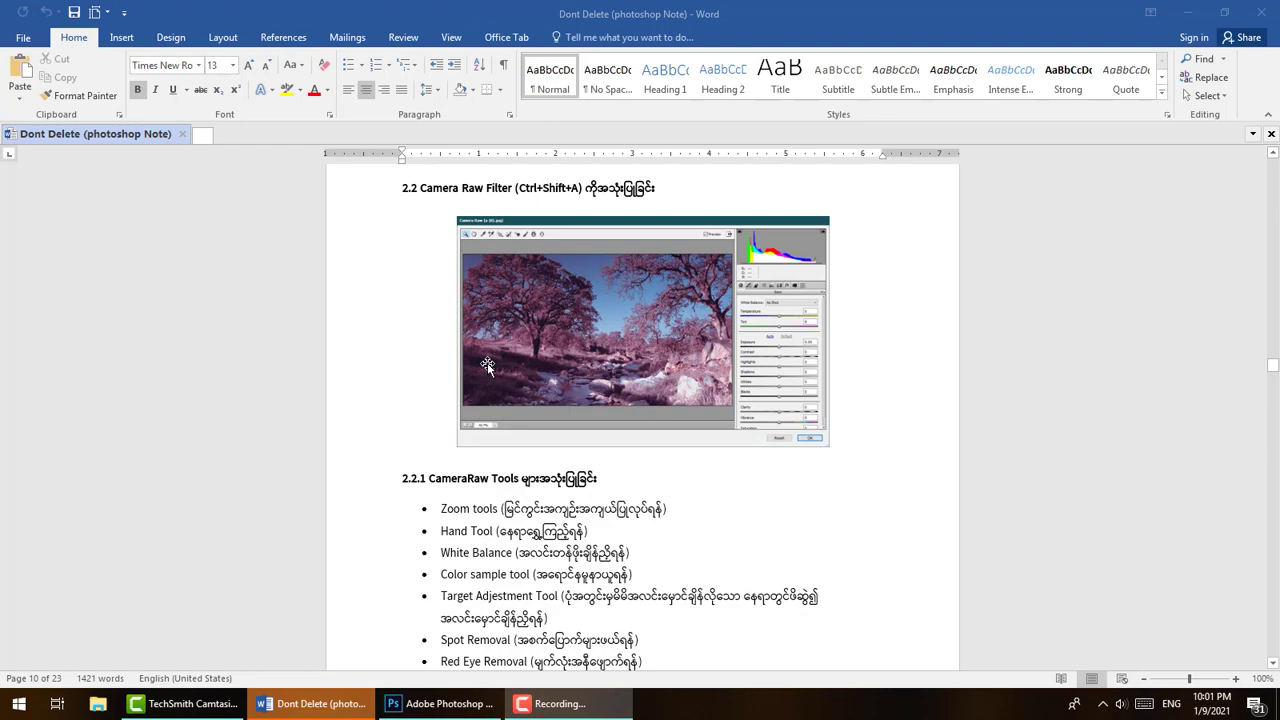
Switch to Photoshop and open the photo "Kayaking in Boundary Waters Canoe Area Wilderness, Minnesota" from the Nature Scenes - Lakes folder.
click(433, 712)
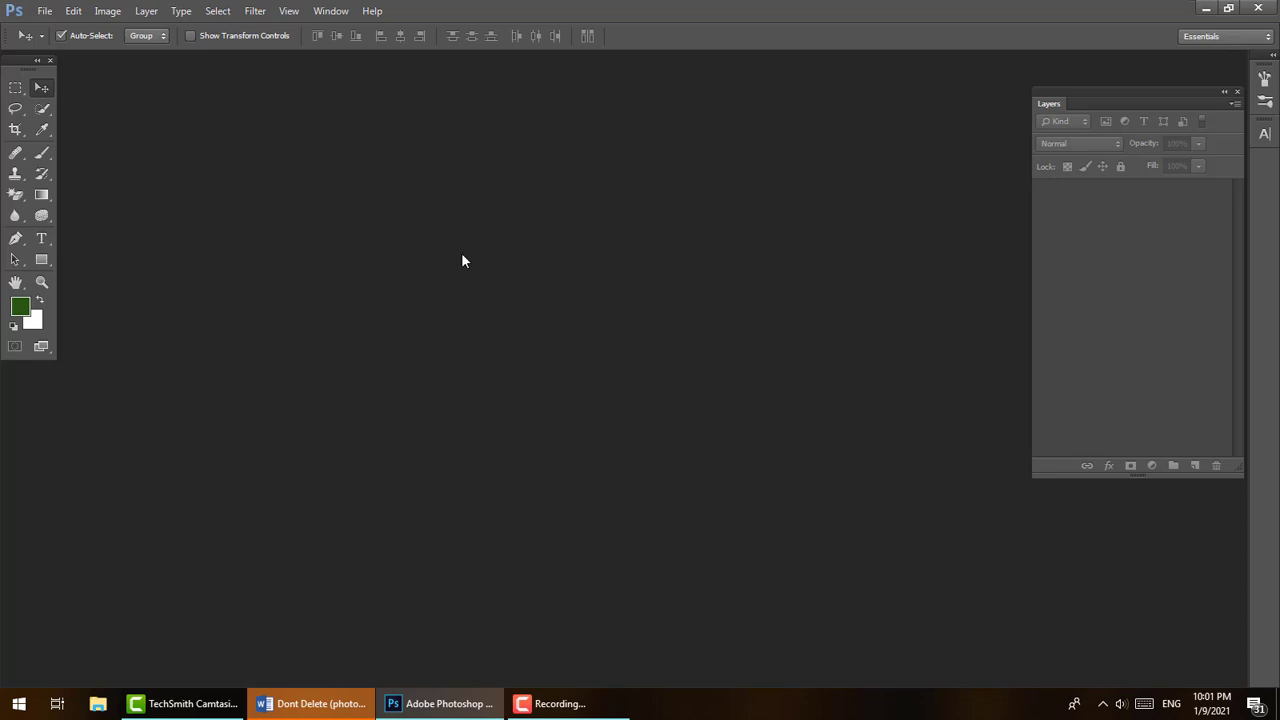
key(ctrl+o)
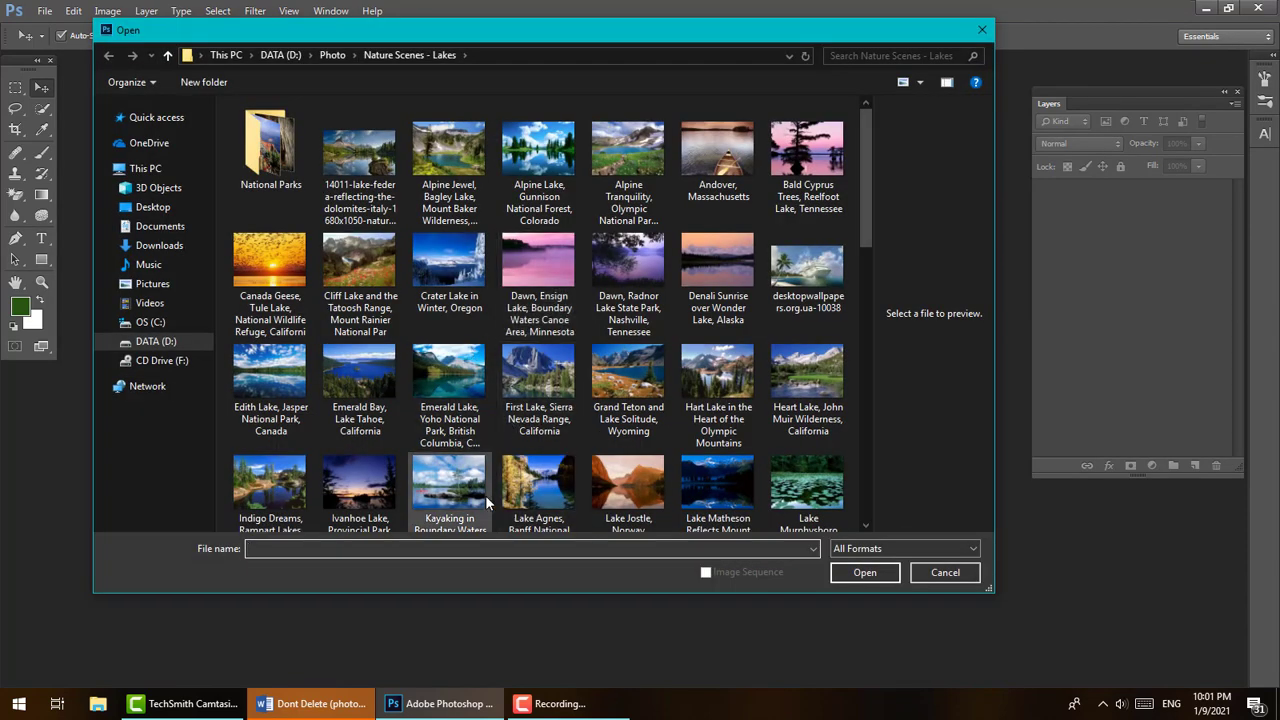
click(457, 479)
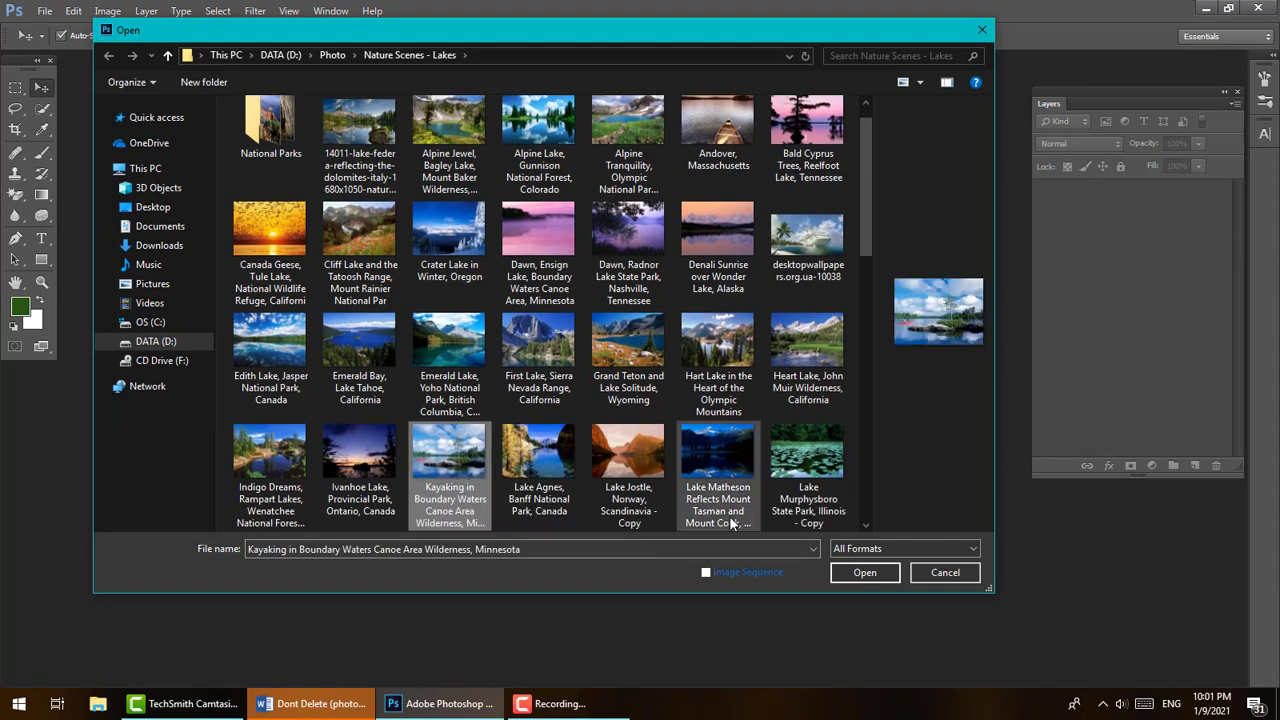
click(860, 572)
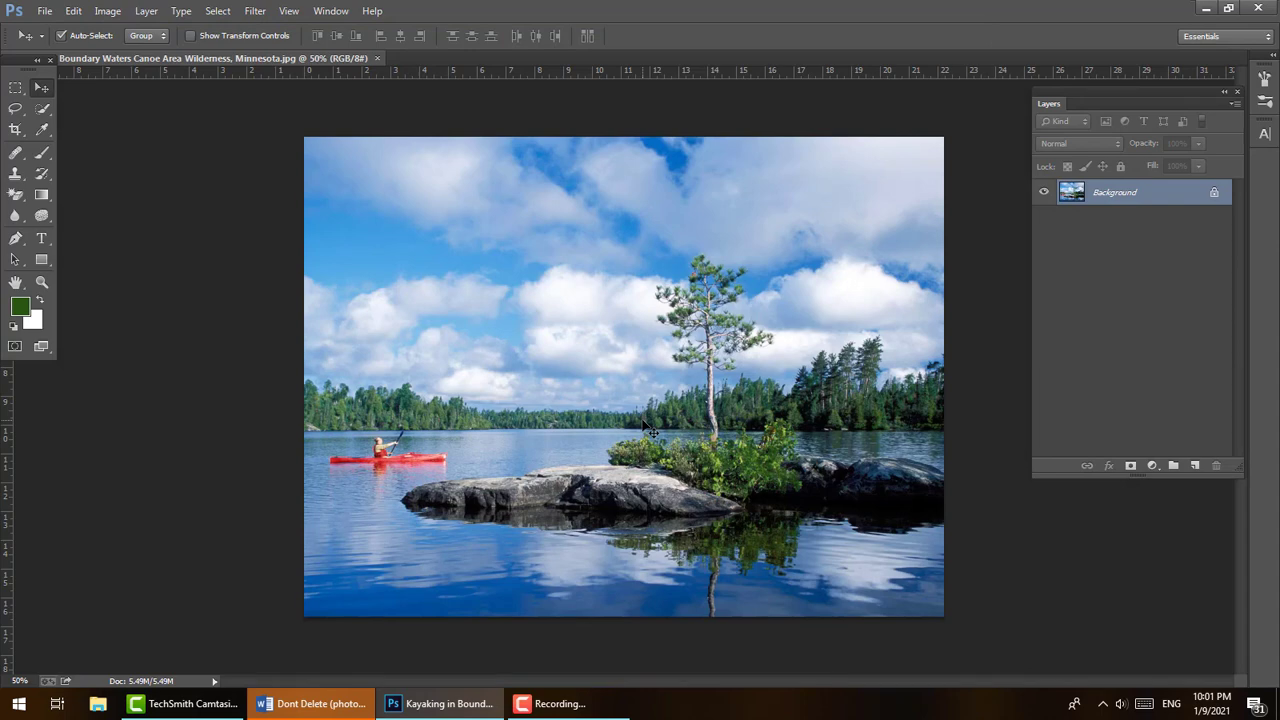
Open the Camera Raw Filter for the photo's Background layer.
click(255, 11)
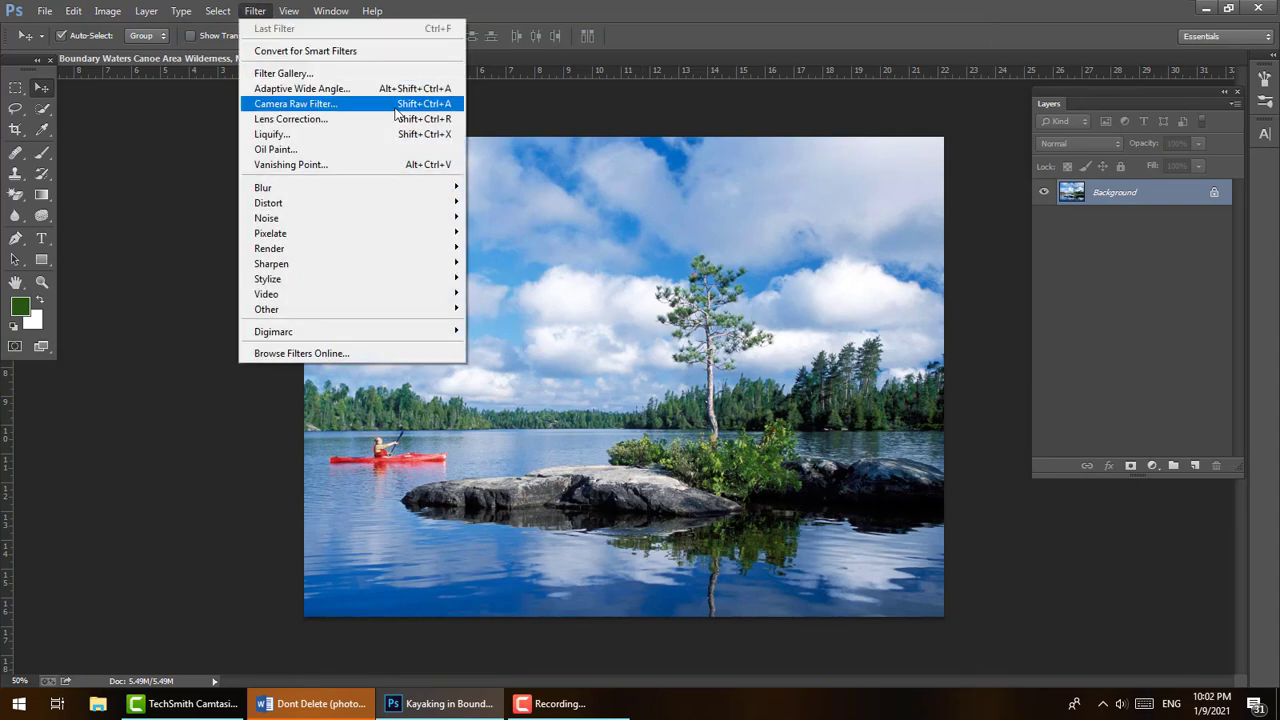
click(506, 5)
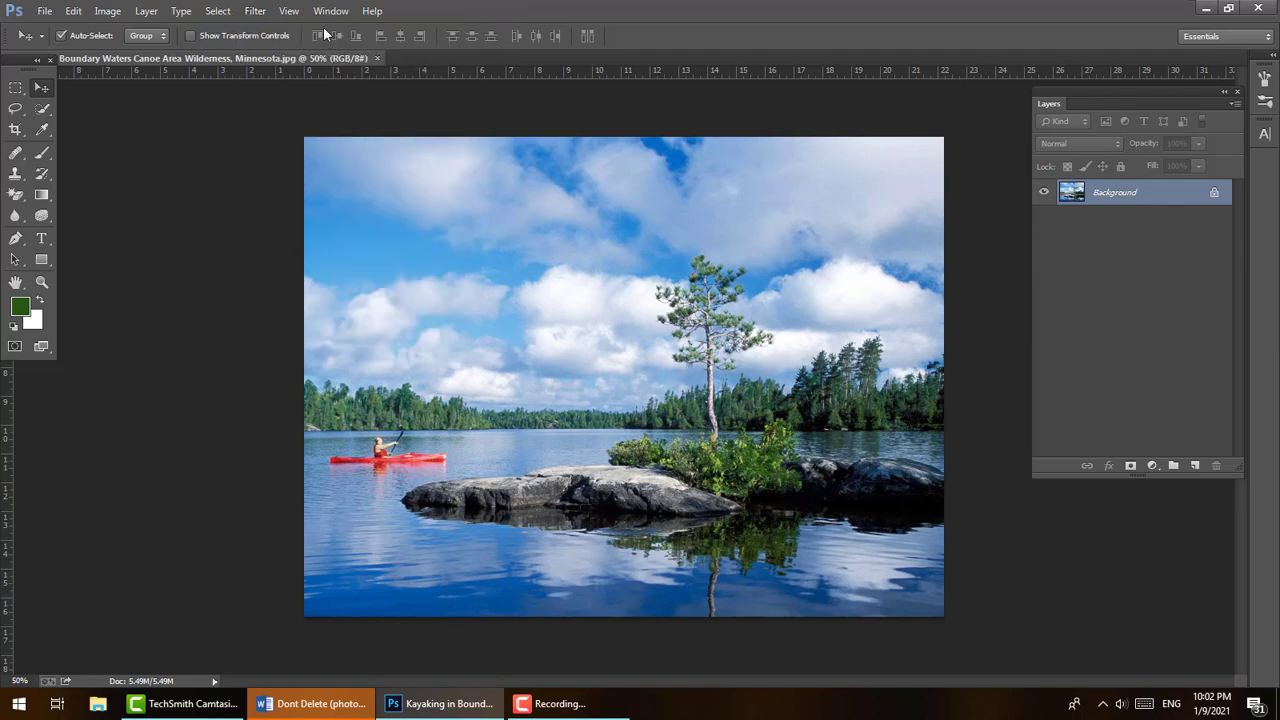
click(259, 13)
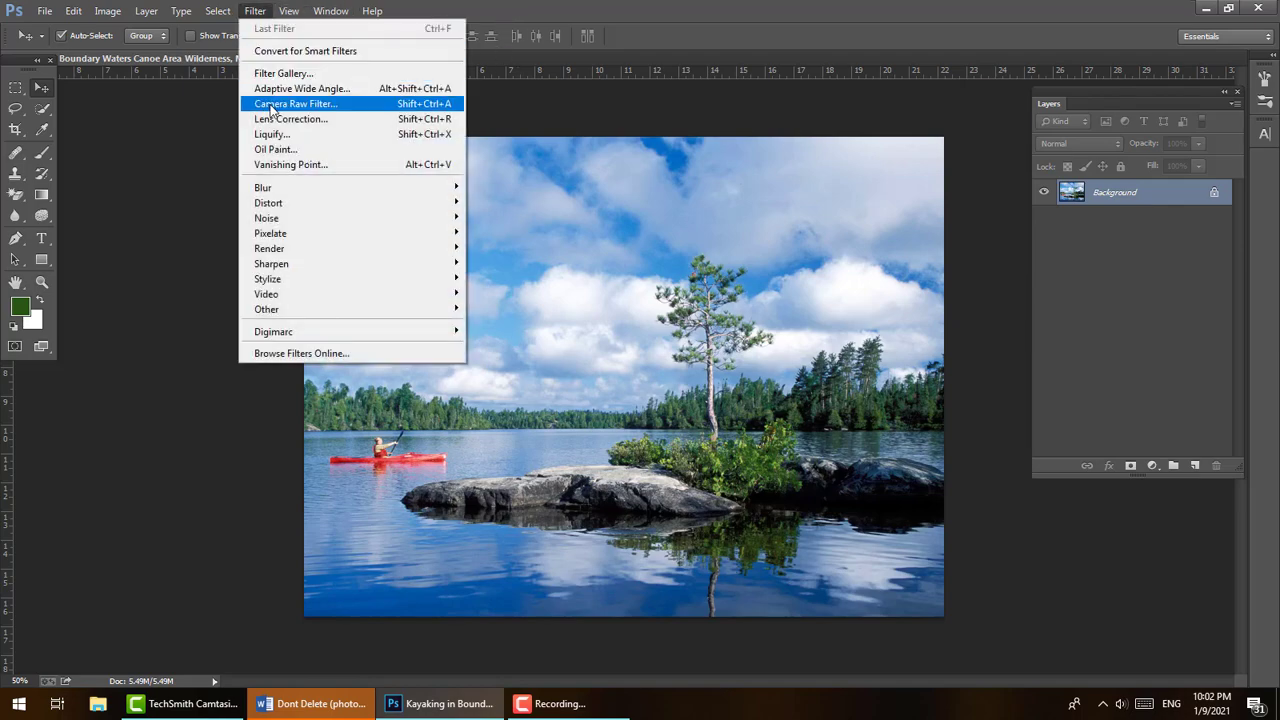
click(272, 106)
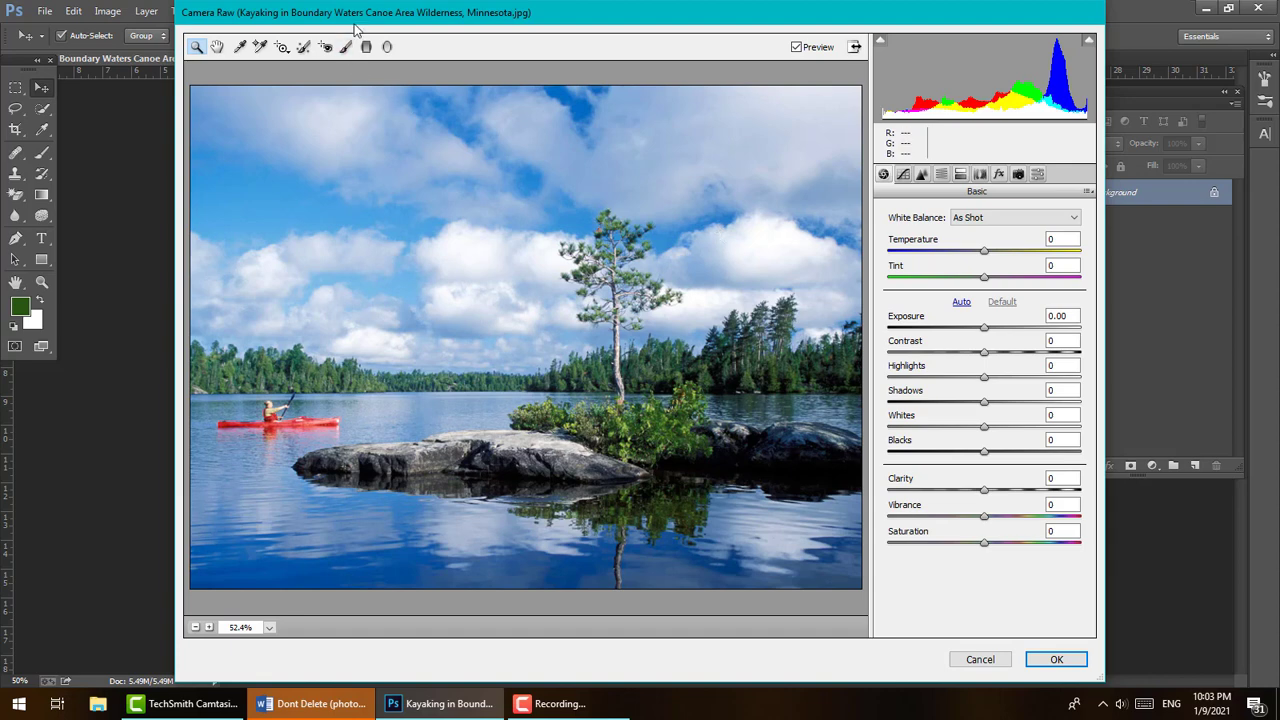
Use the Zoom tool on the Camera Raw preview to zoom out to 33.3%, in to 100%, and back to 50%.
click(197, 48)
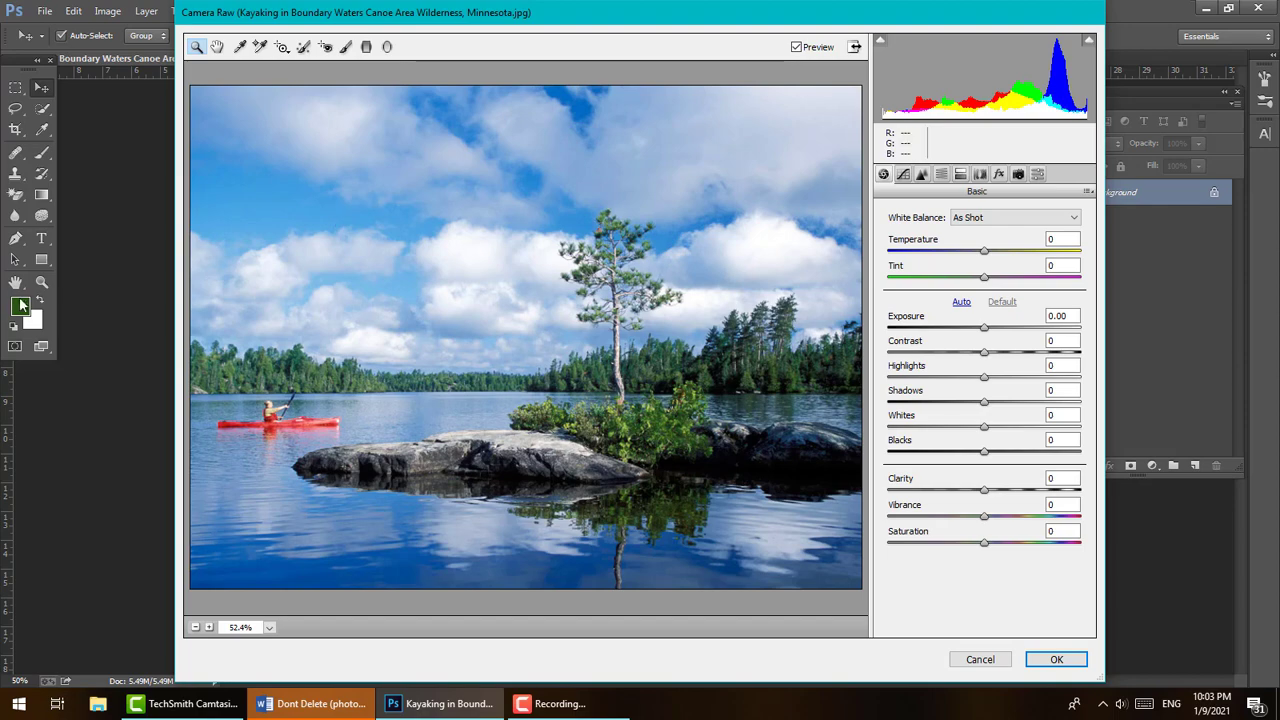
alt+click(440, 317)
alt+click(438, 316)
click(437, 315)
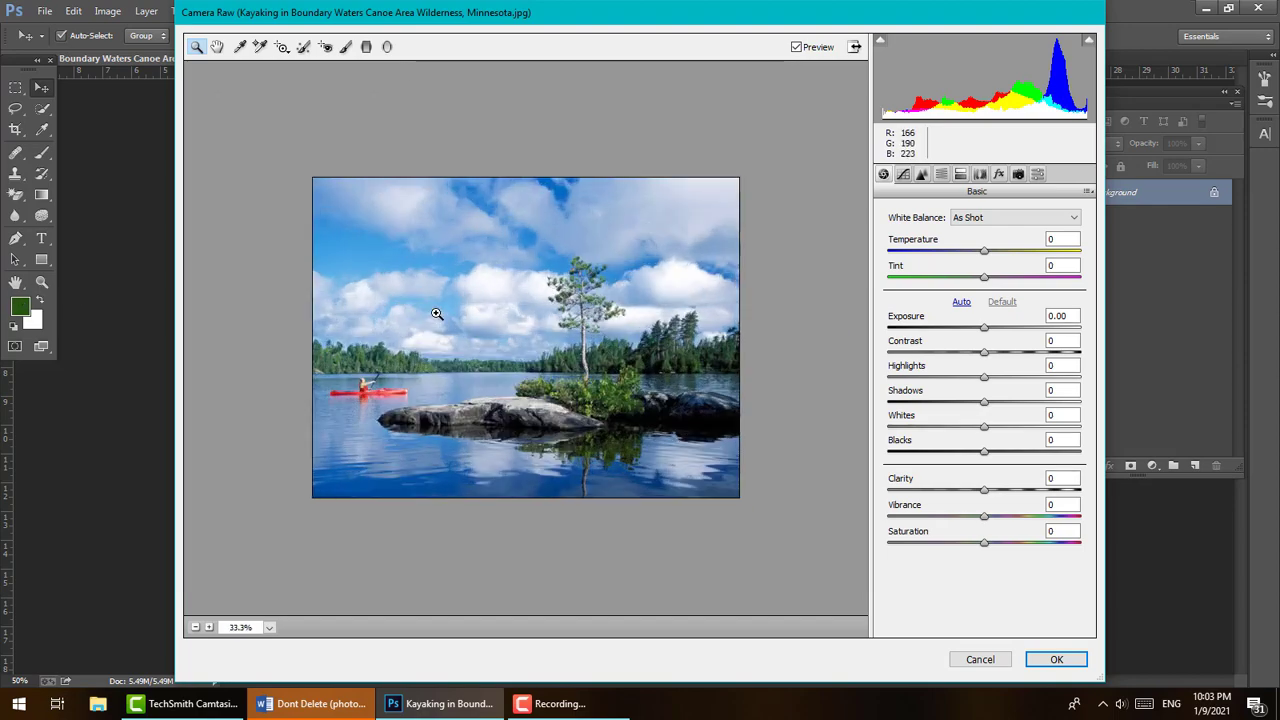
click(494, 309)
click(499, 326)
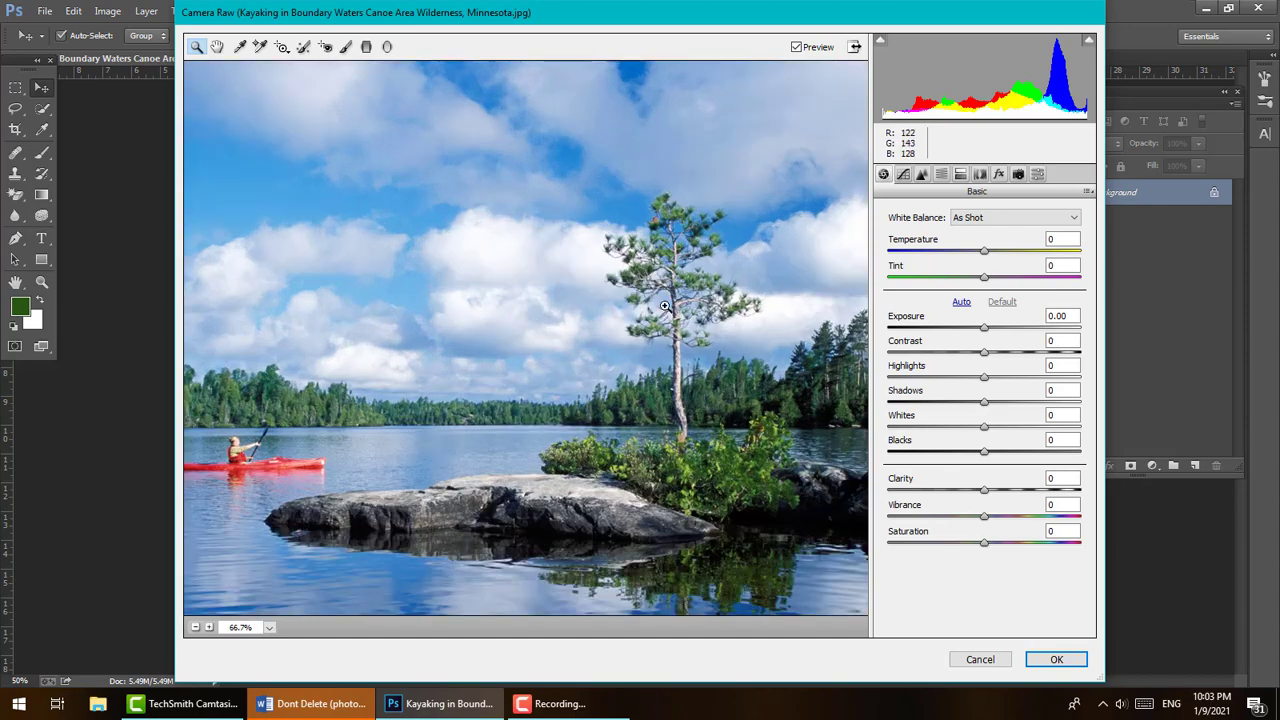
click(688, 368)
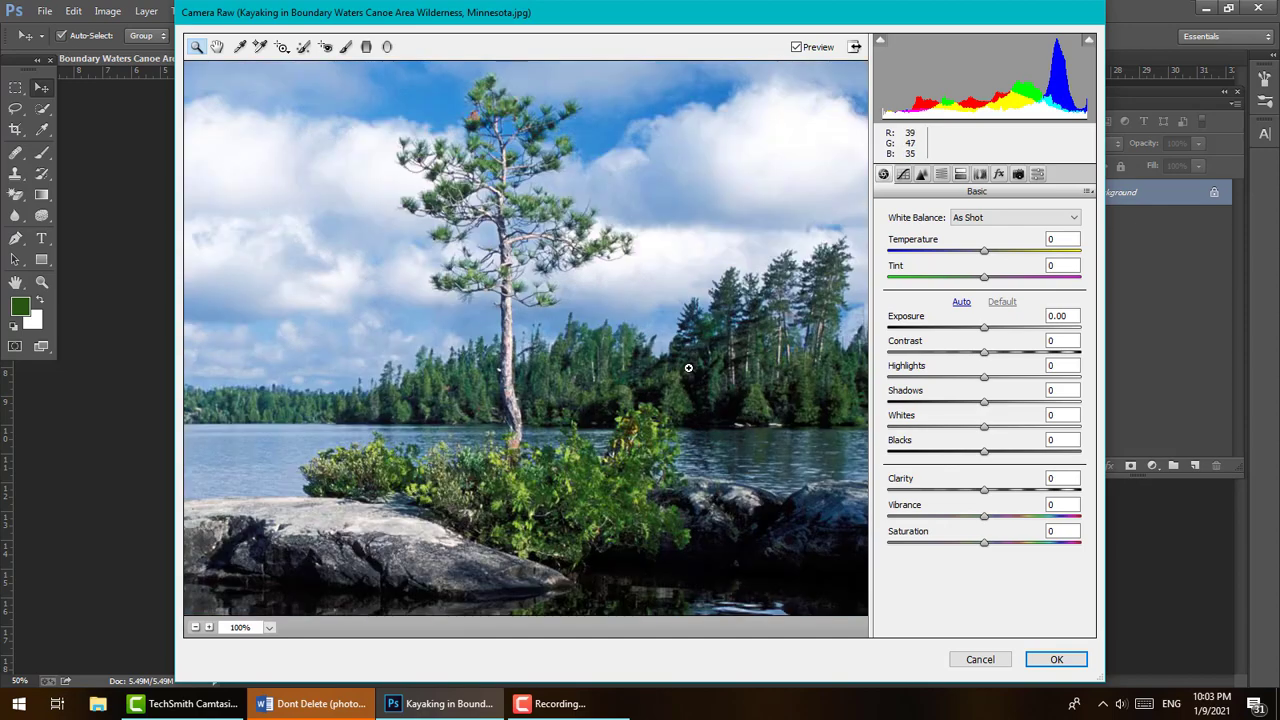
alt+click(510, 344)
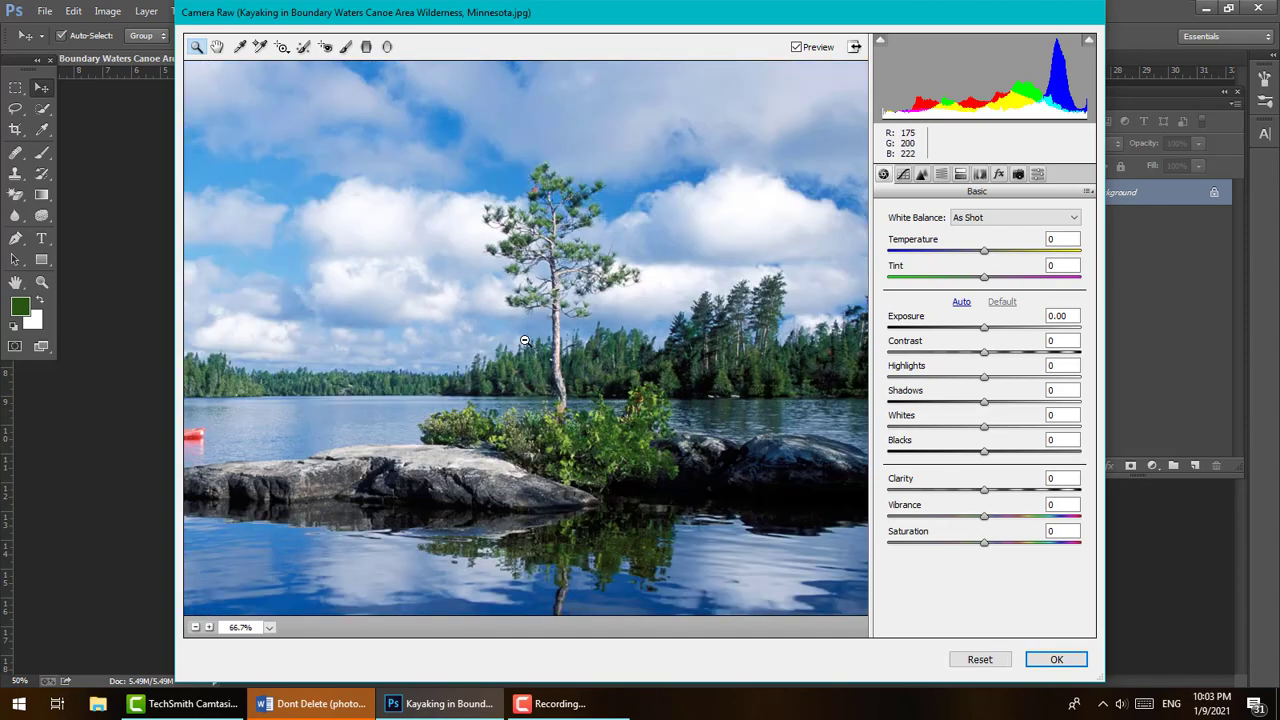
alt+click(565, 317)
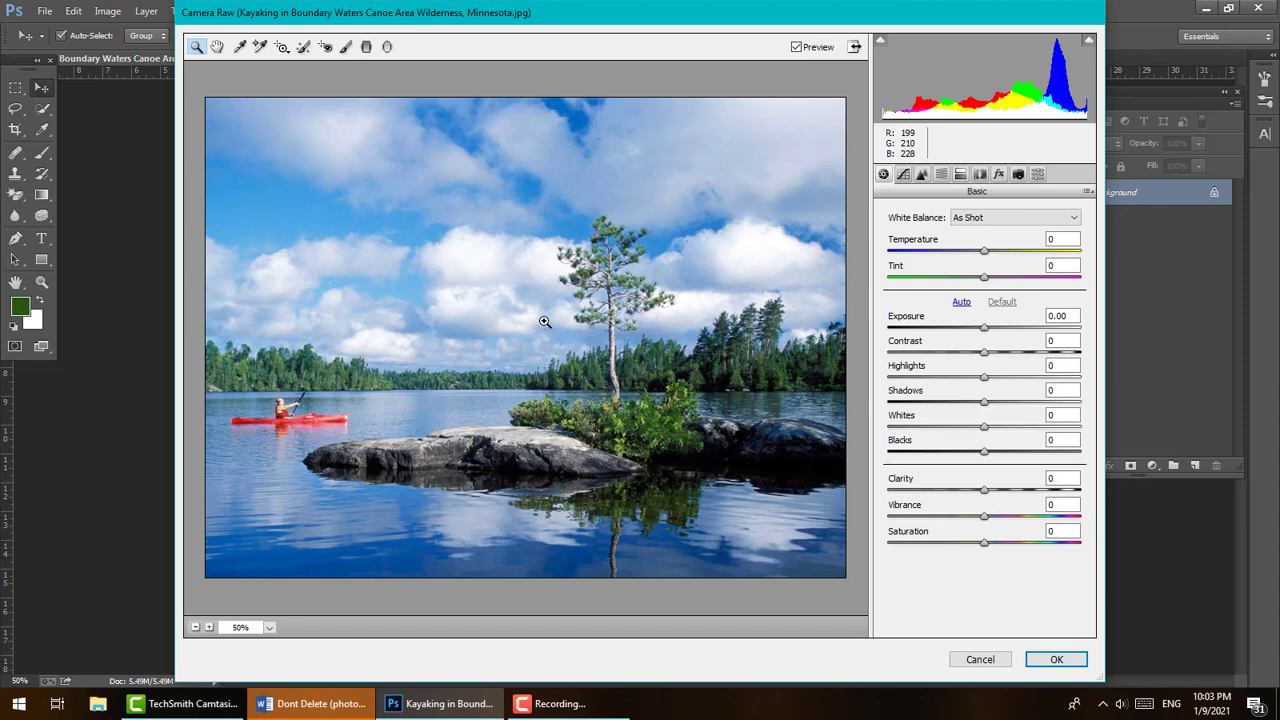
Zoom the preview out to 33.3% and back in again, finishing at 50%.
scroll(545, 322, down, 3)
scroll(545, 322, up, 2)
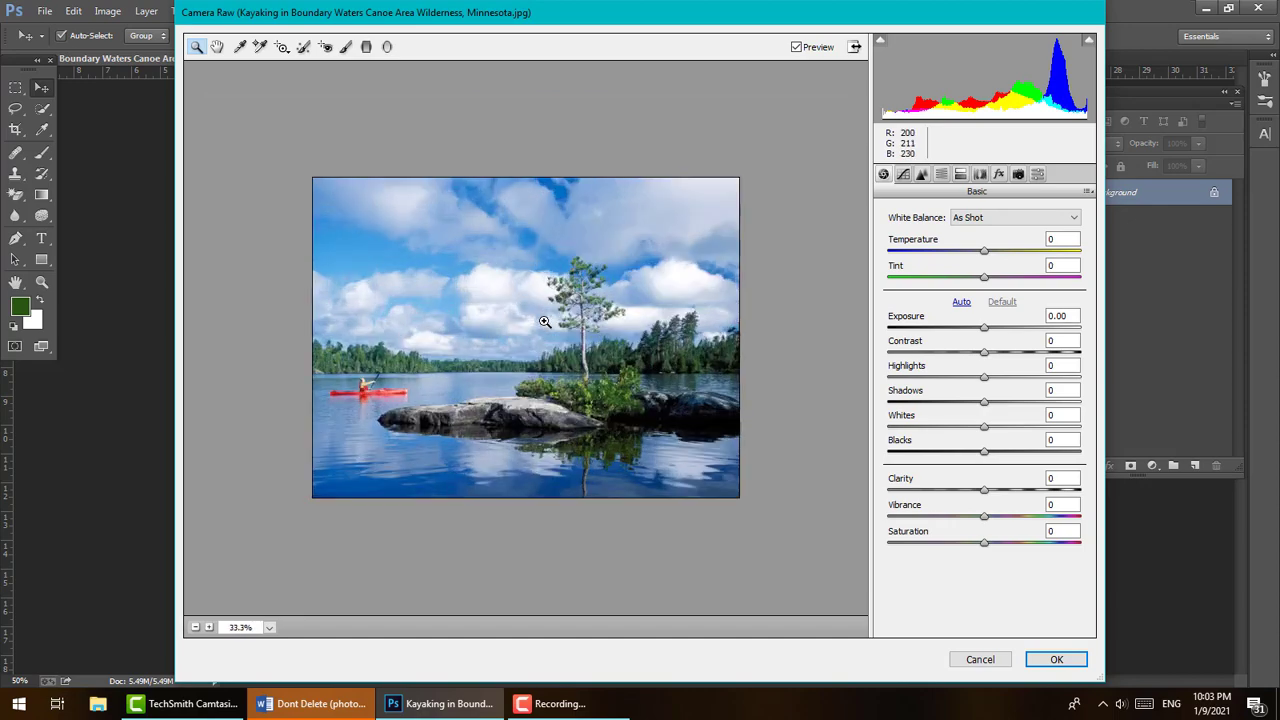
scroll(545, 321, up, 2)
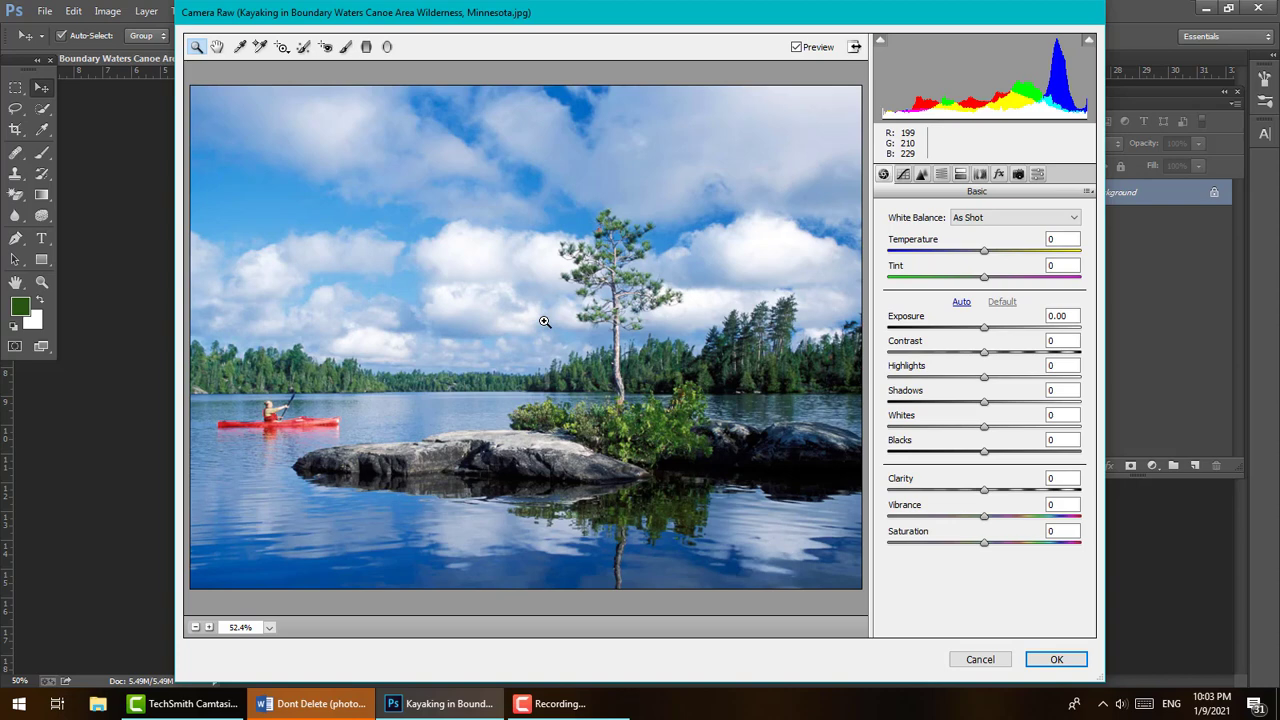
scroll(545, 321, down, 1)
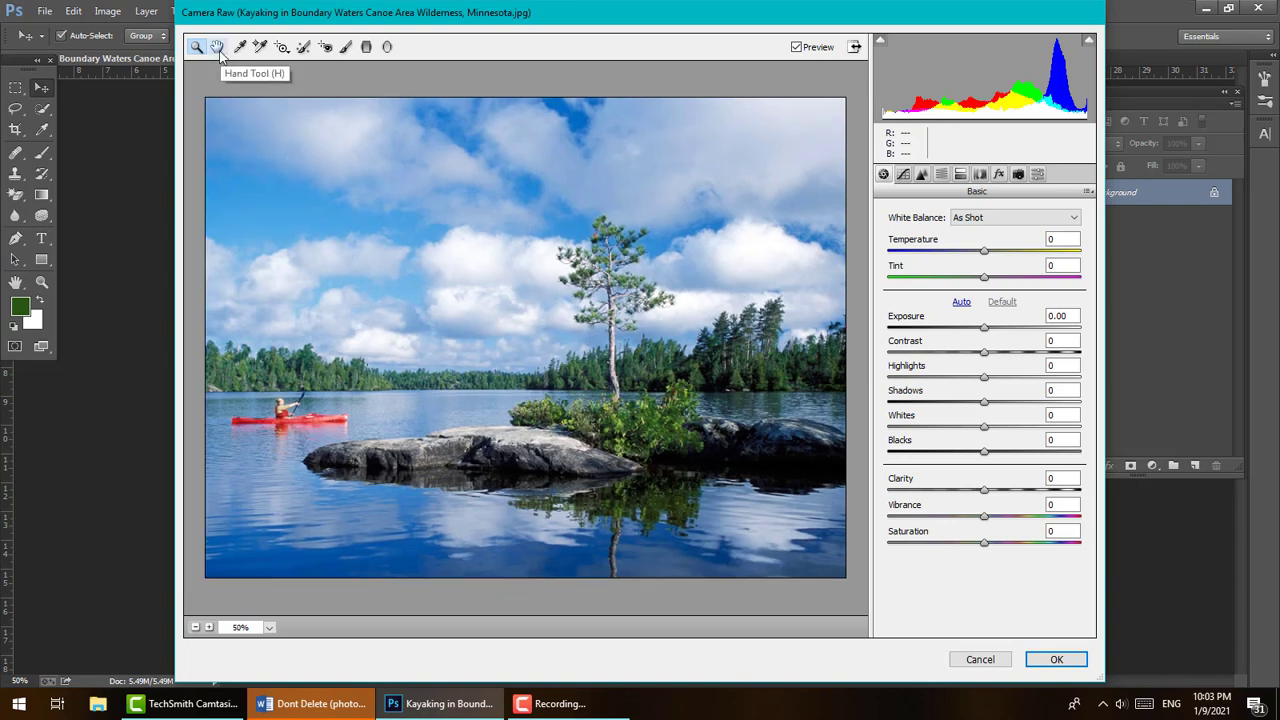
Enlarge the preview to 200%, pan across the clouds and treeline with the Hand tool, and fit the photo back in view.
key(ctrl+plus)
key(ctrl+plus)
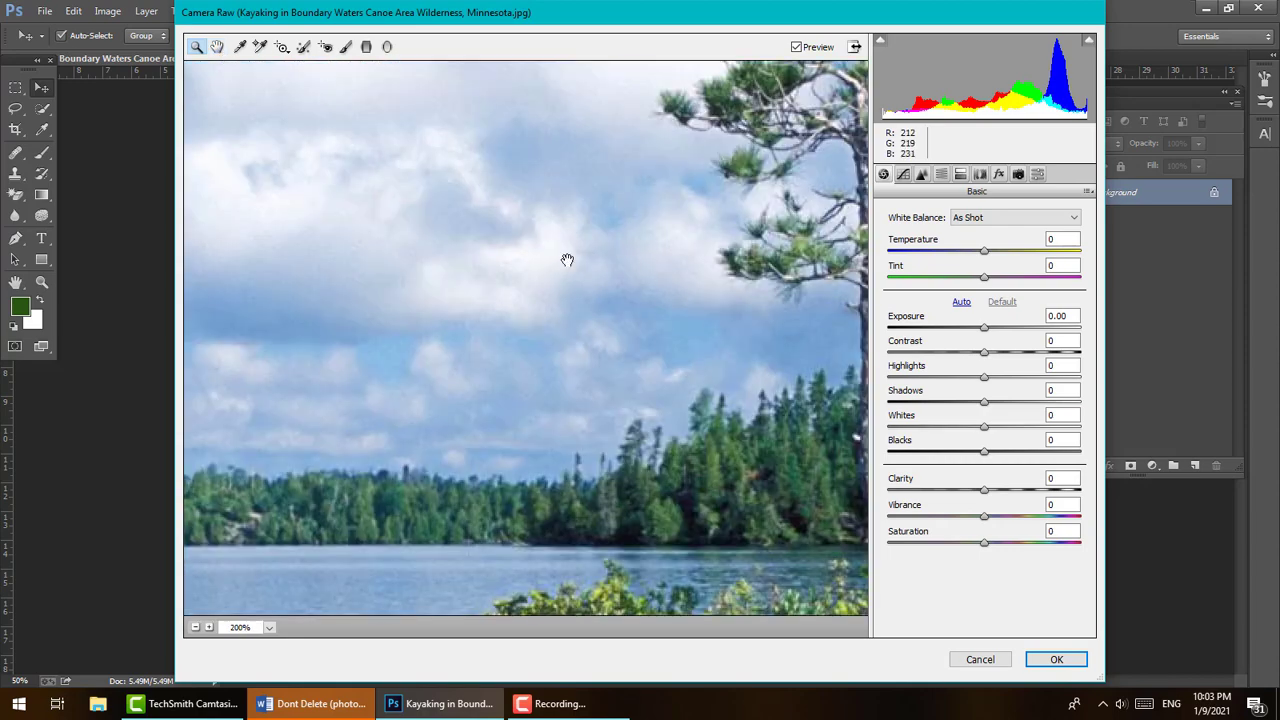
drag(566, 257, 555, 316)
click(217, 46)
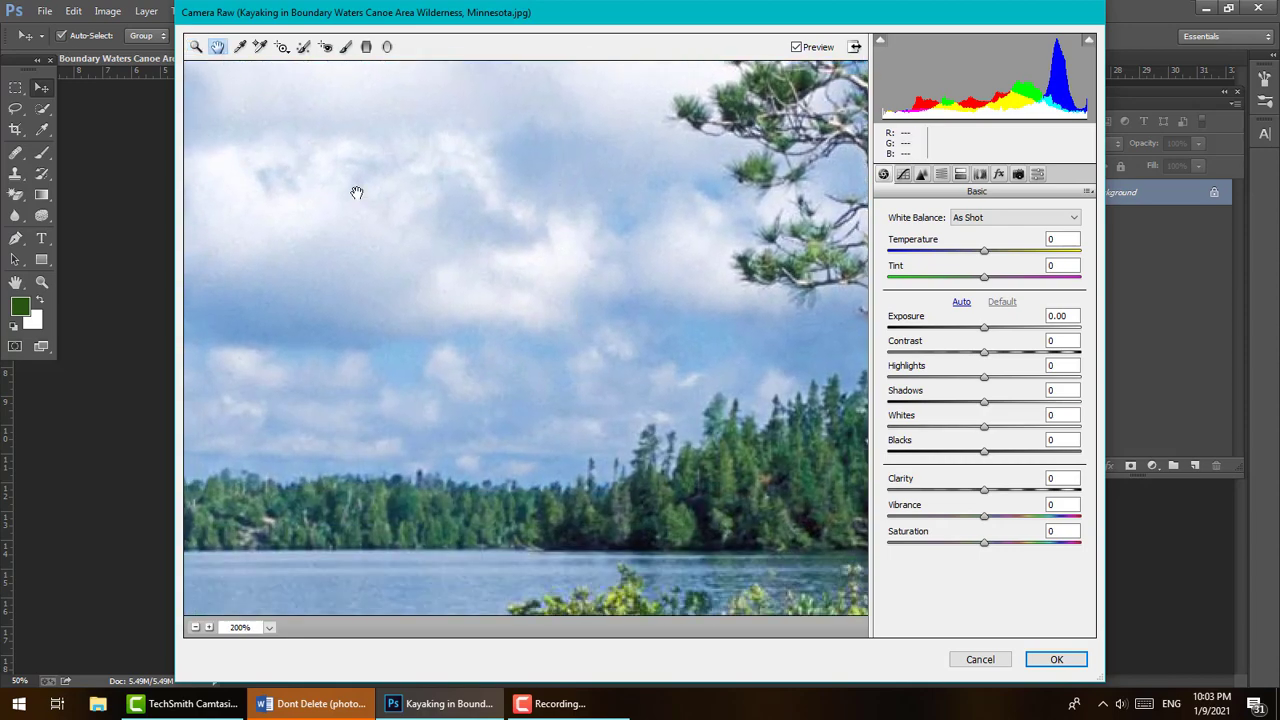
drag(357, 191, 534, 276)
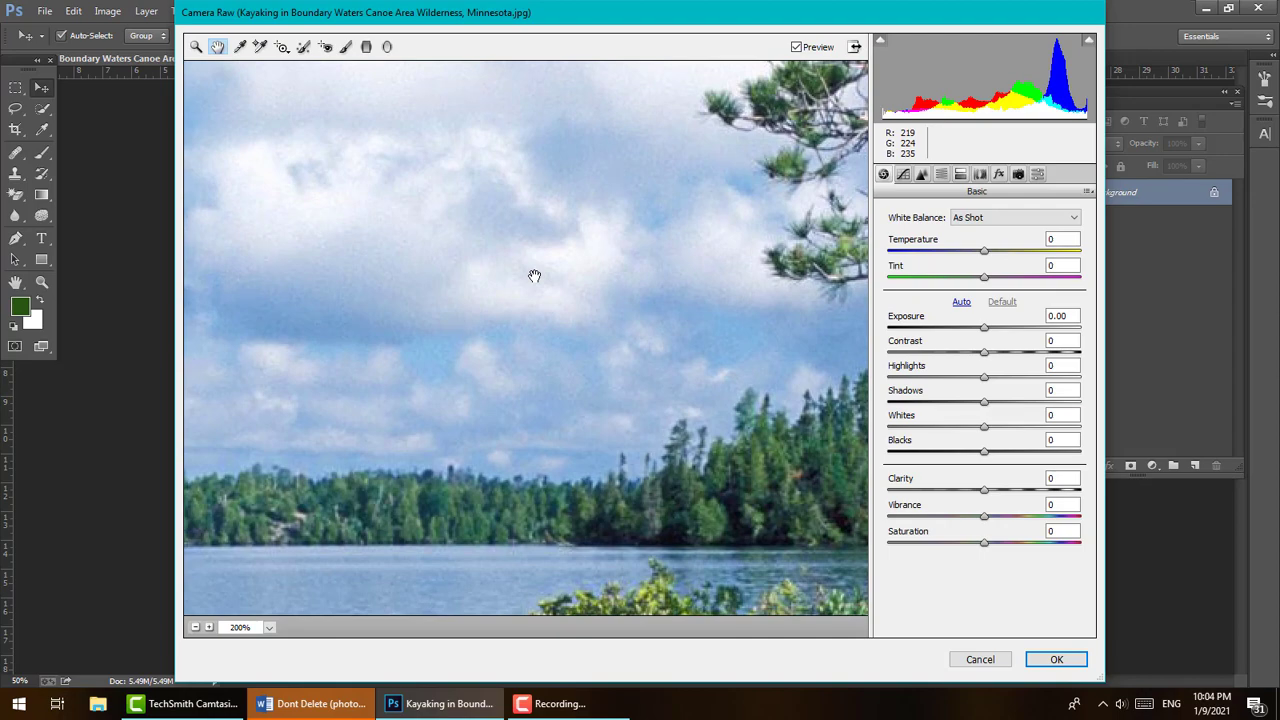
key(ctrl+0)
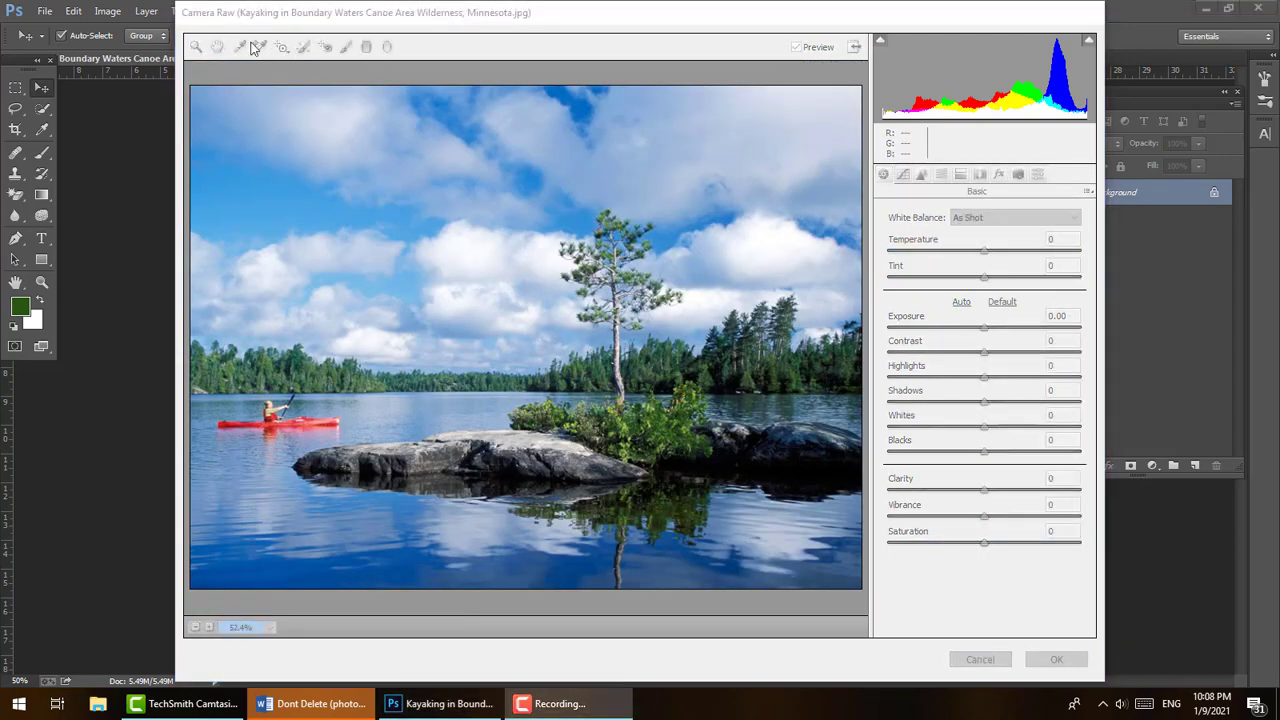
Activate the White Balance tool and cancel the Camera Raw filter without applying anything.
click(252, 12)
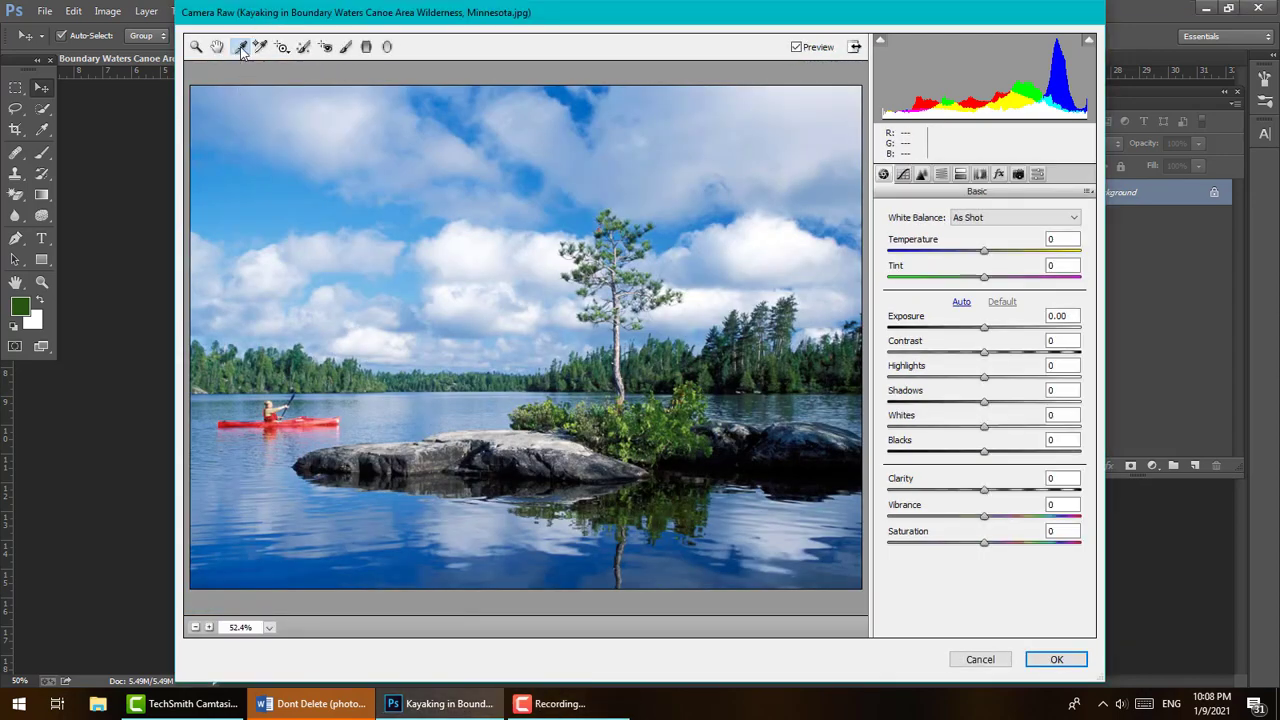
click(240, 48)
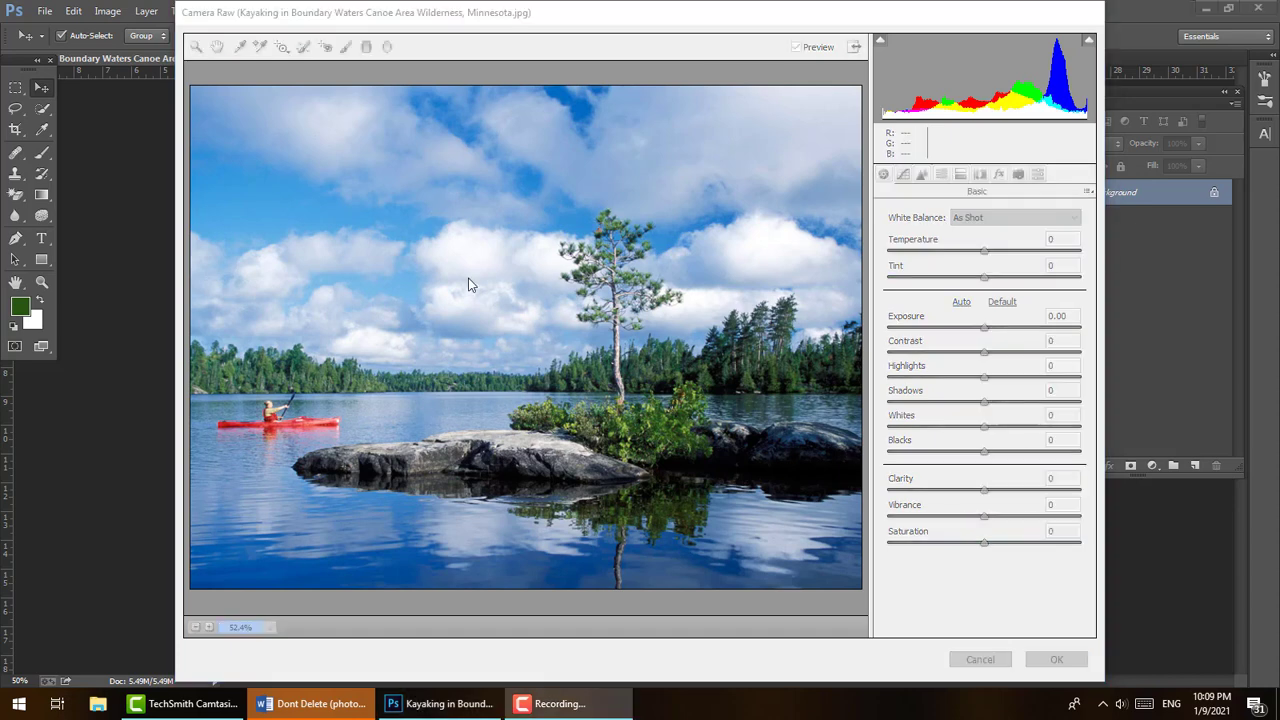
click(456, 18)
click(486, 14)
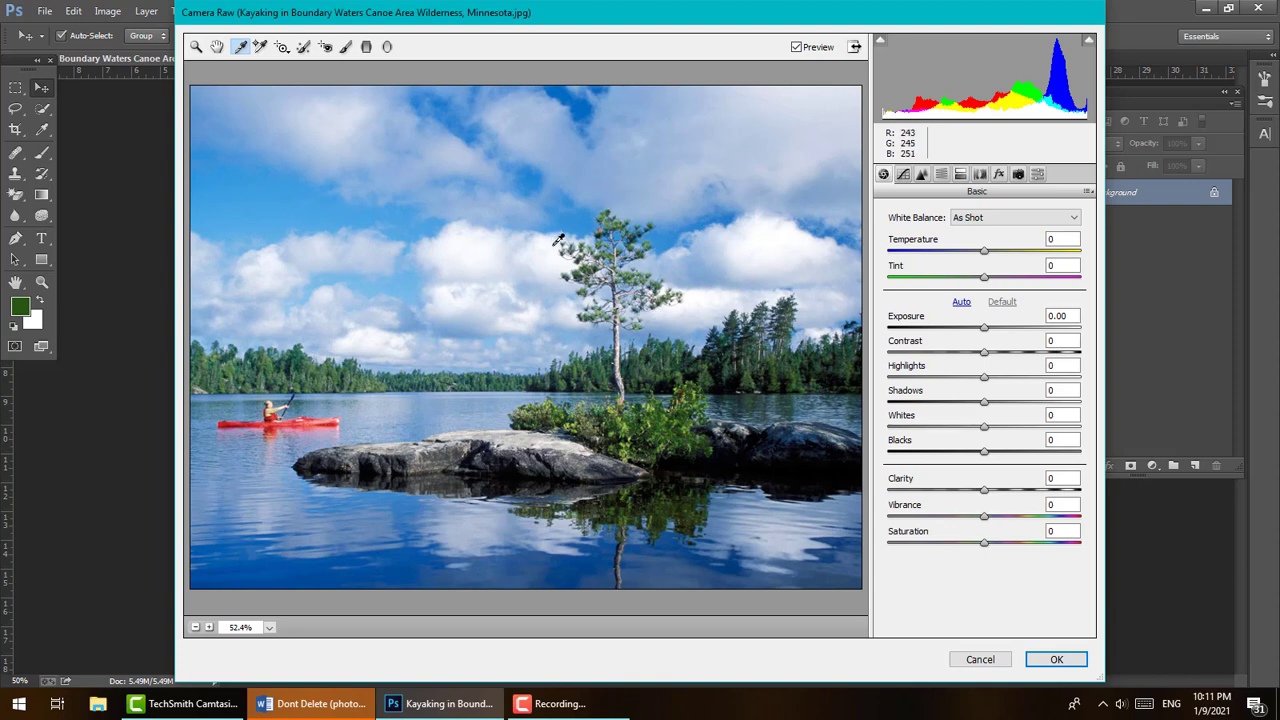
click(980, 659)
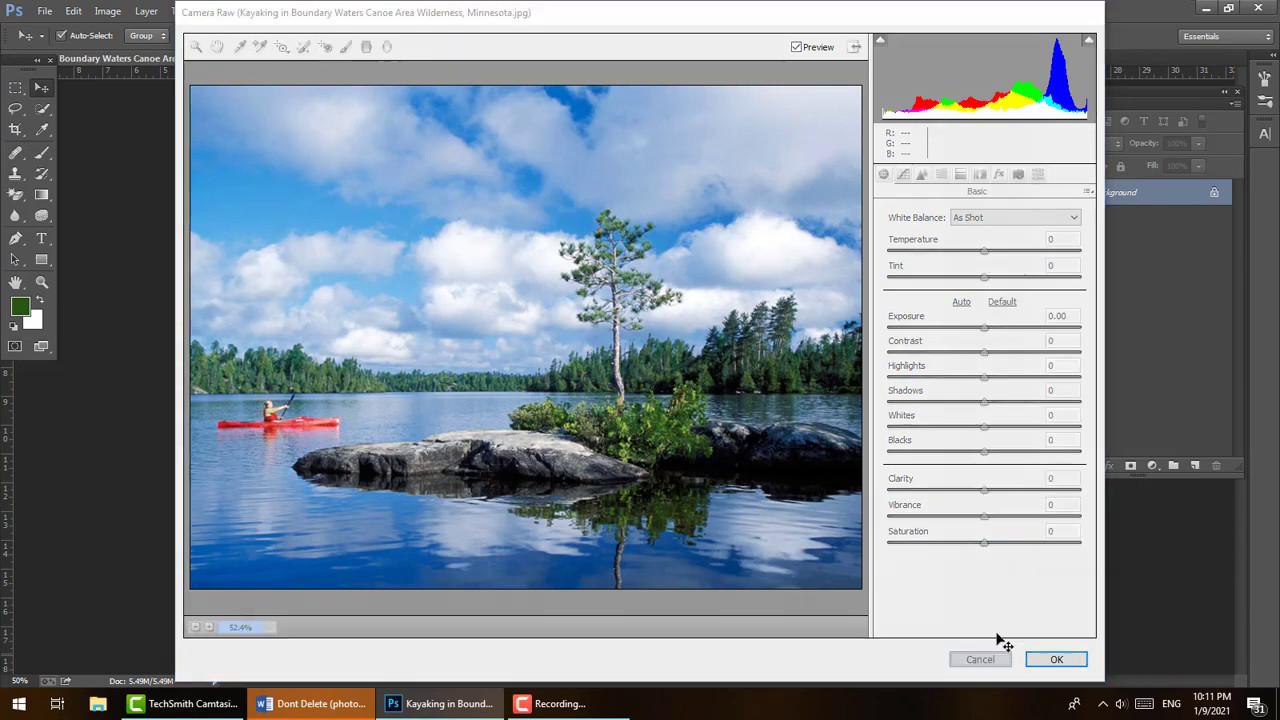
Convert the Background into a regular layer named Layer 0 and open the Camera Raw Filter on it.
double_click(1114, 194)
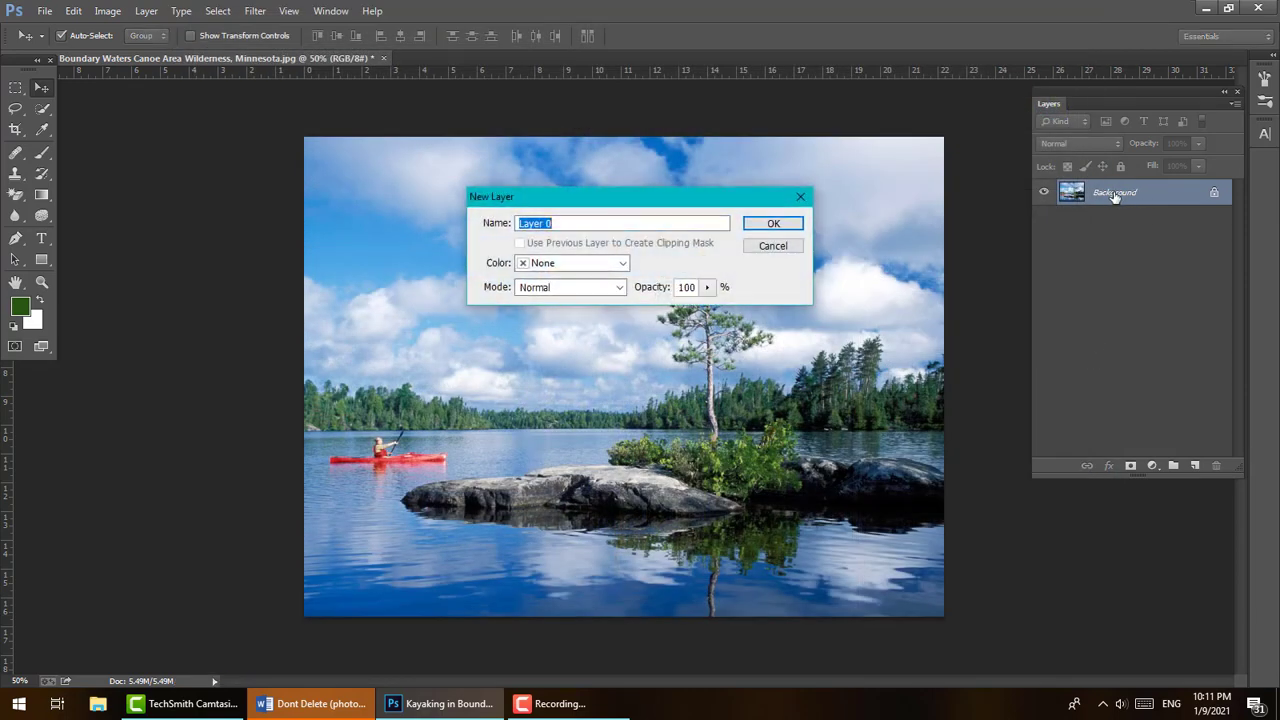
key(Return)
click(255, 11)
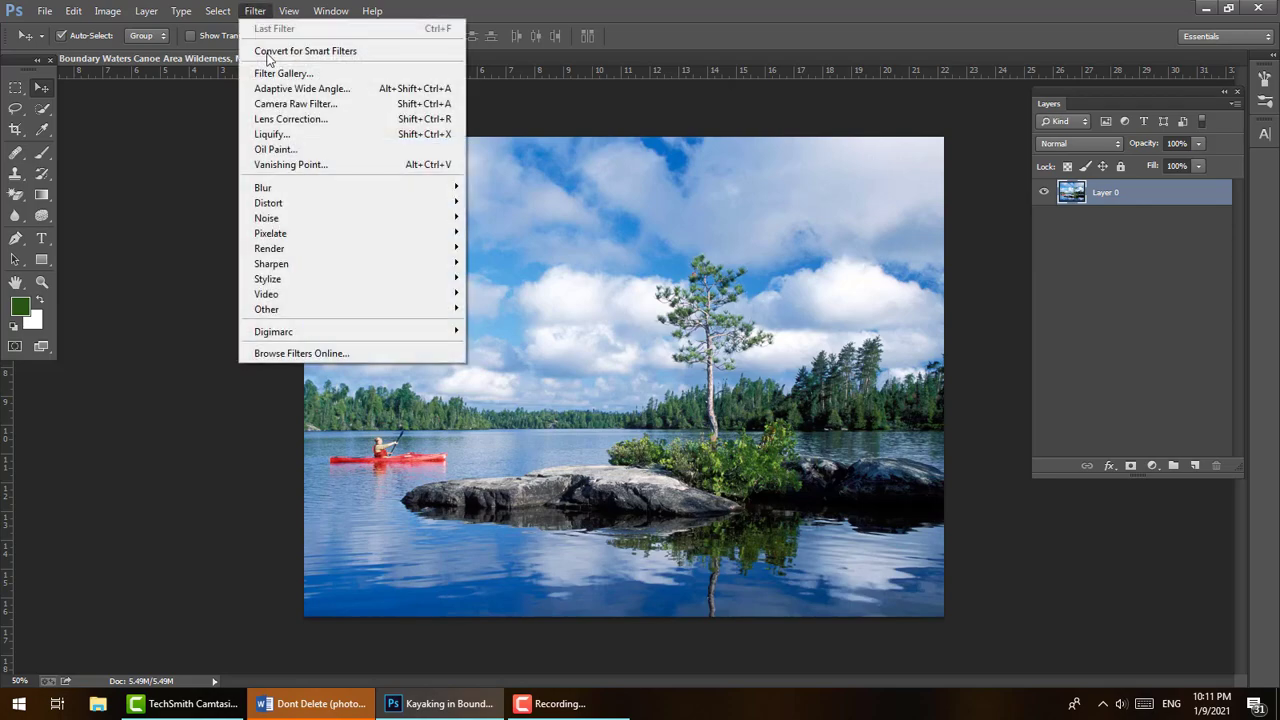
click(278, 108)
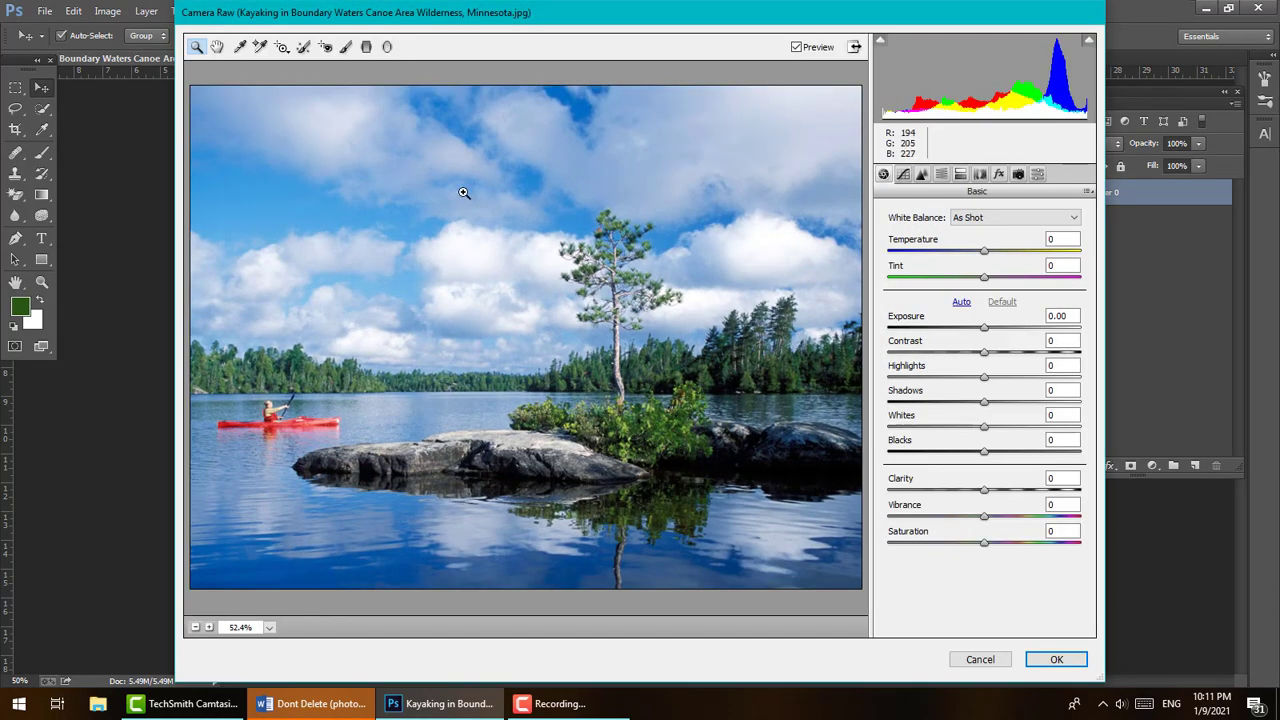
Try to set the white balance by sampling the bright white clouds with the White Balance tool.
click(240, 46)
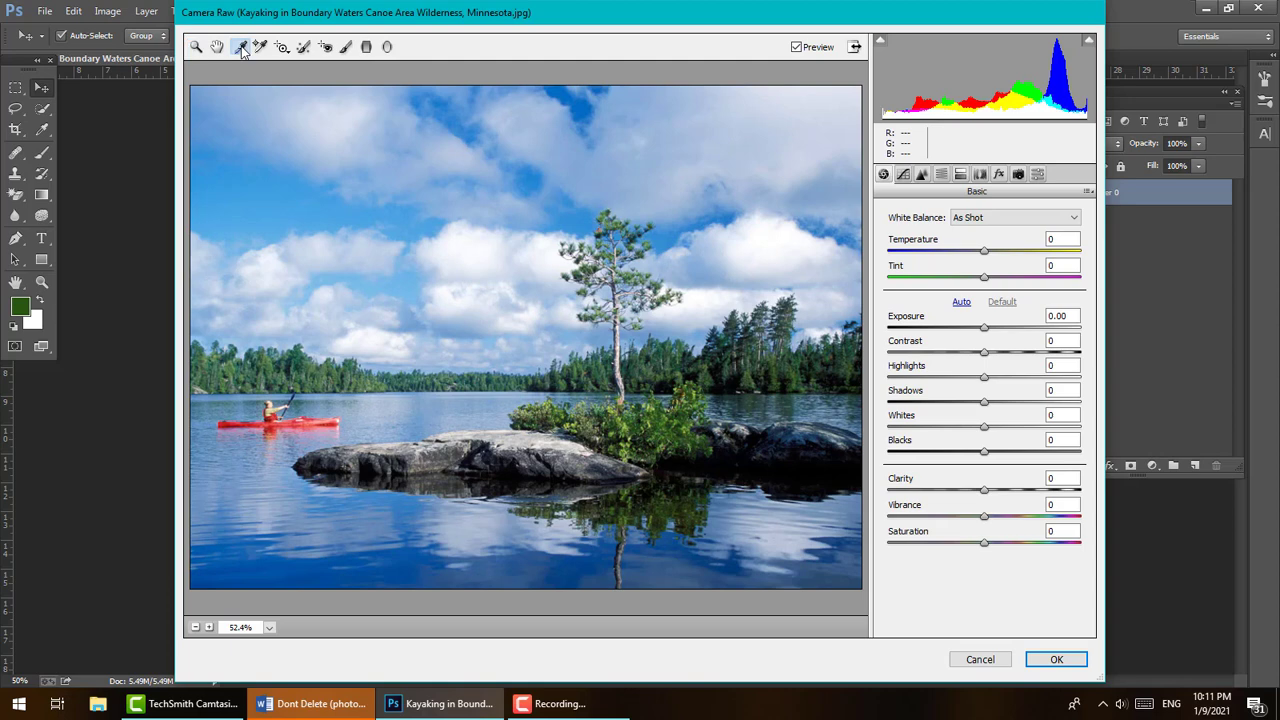
click(550, 245)
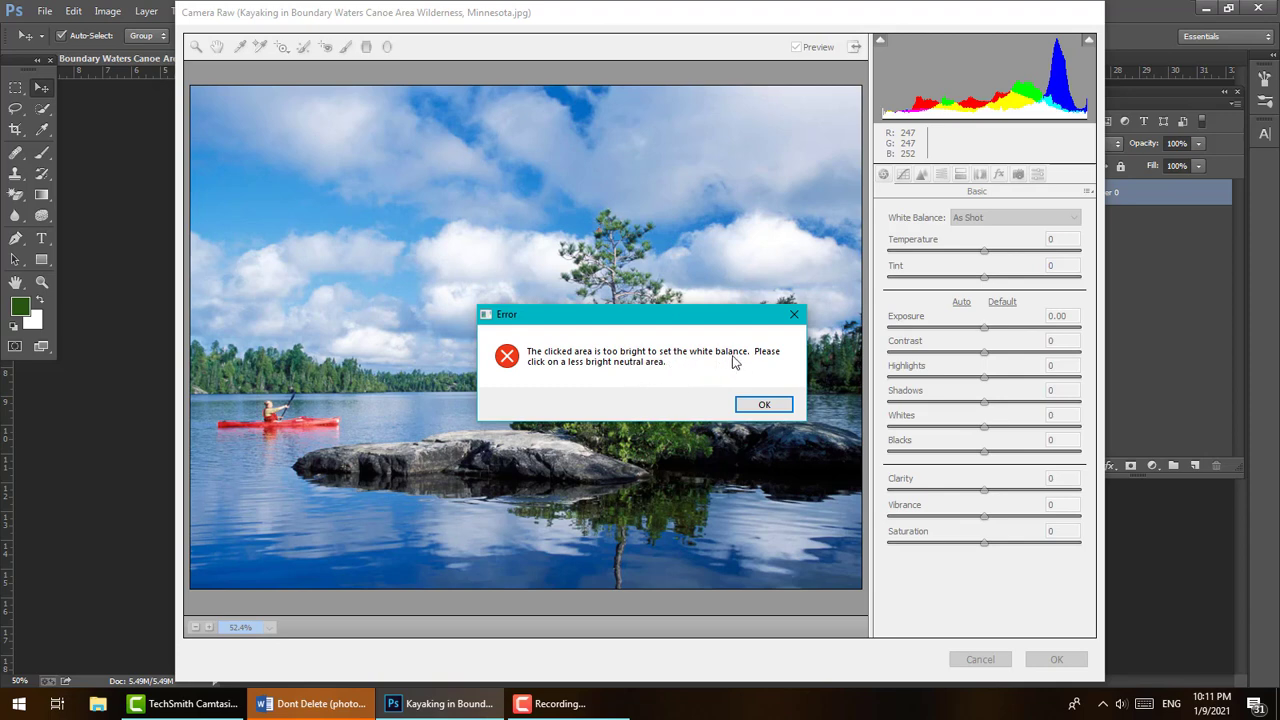
click(794, 316)
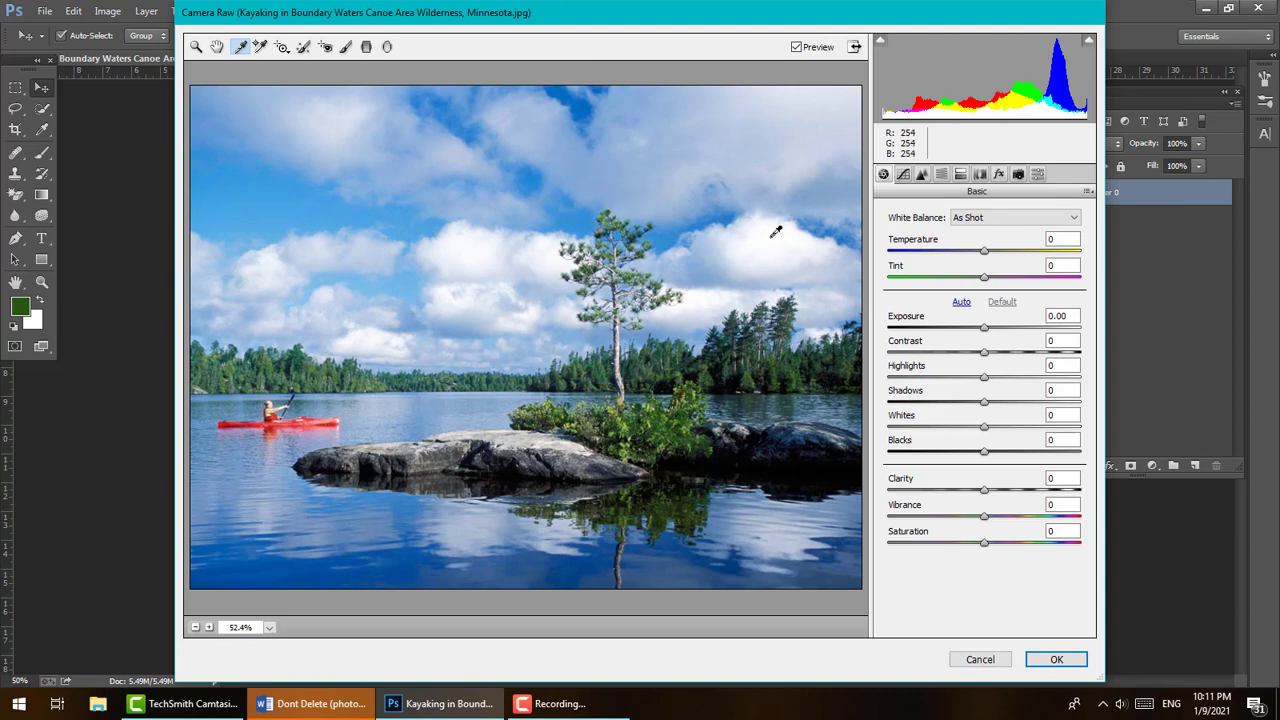
click(686, 306)
click(763, 404)
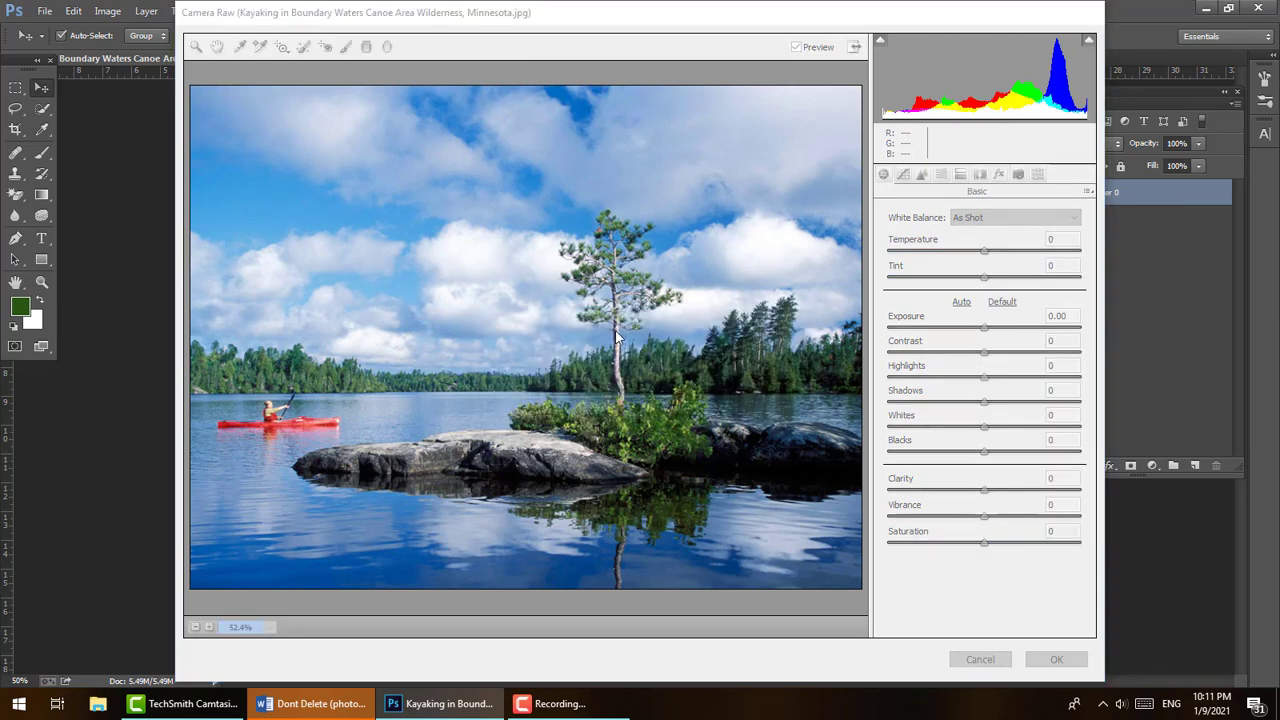
click(564, 13)
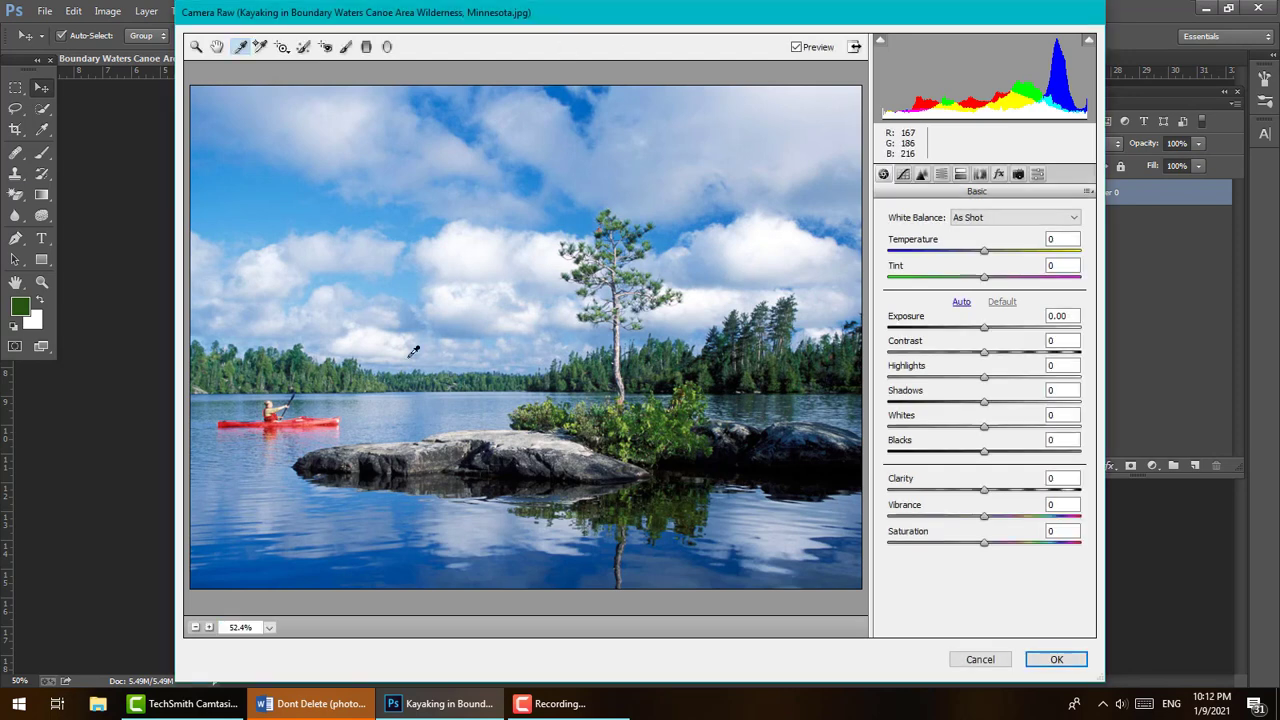
Set the white balance by sampling the rock beside the bush with the White Balance tool, and turn the preview off to compare.
click(572, 440)
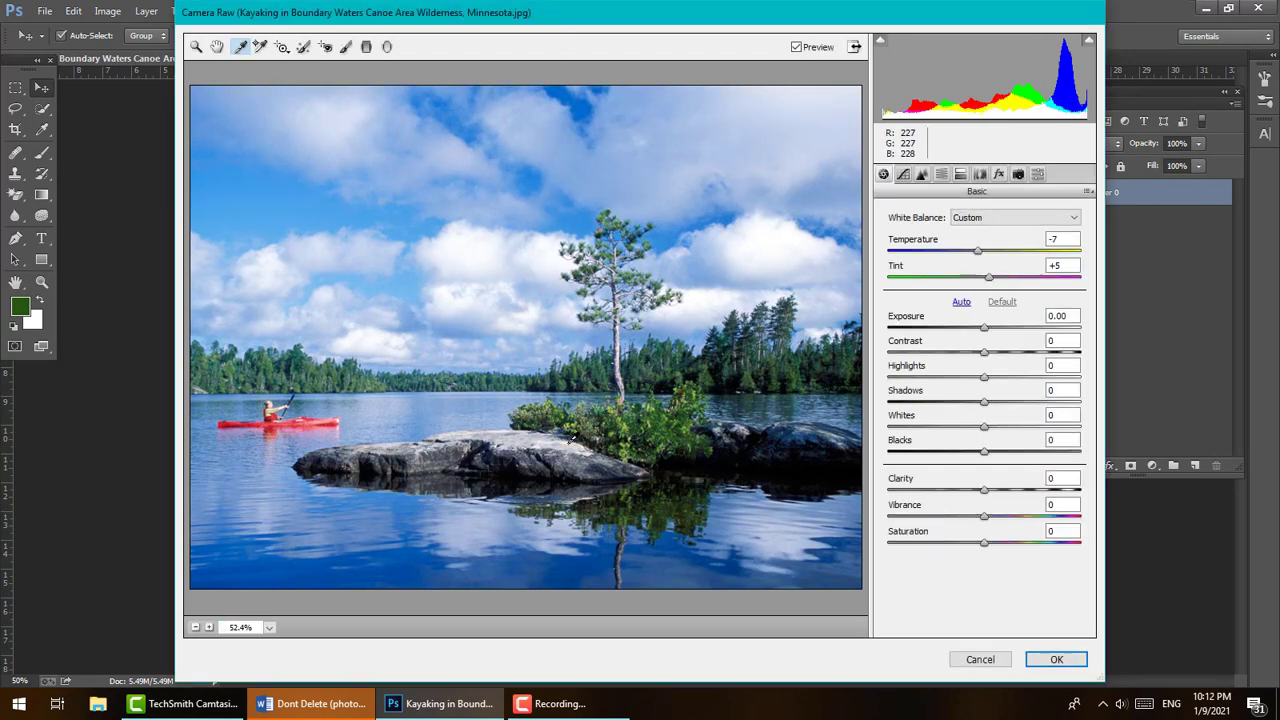
click(805, 48)
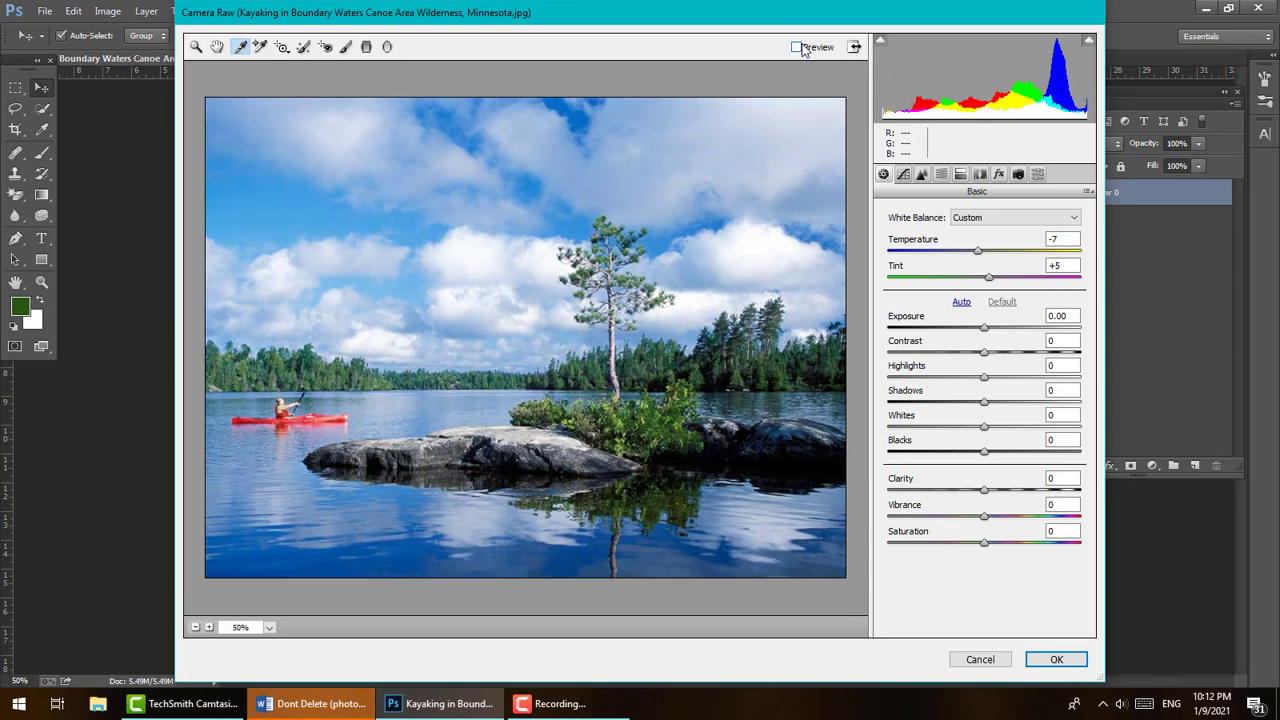
Toggle the preview to compare the white balance correction, leave it on, and set the Temperature to -3.
click(797, 47)
click(803, 48)
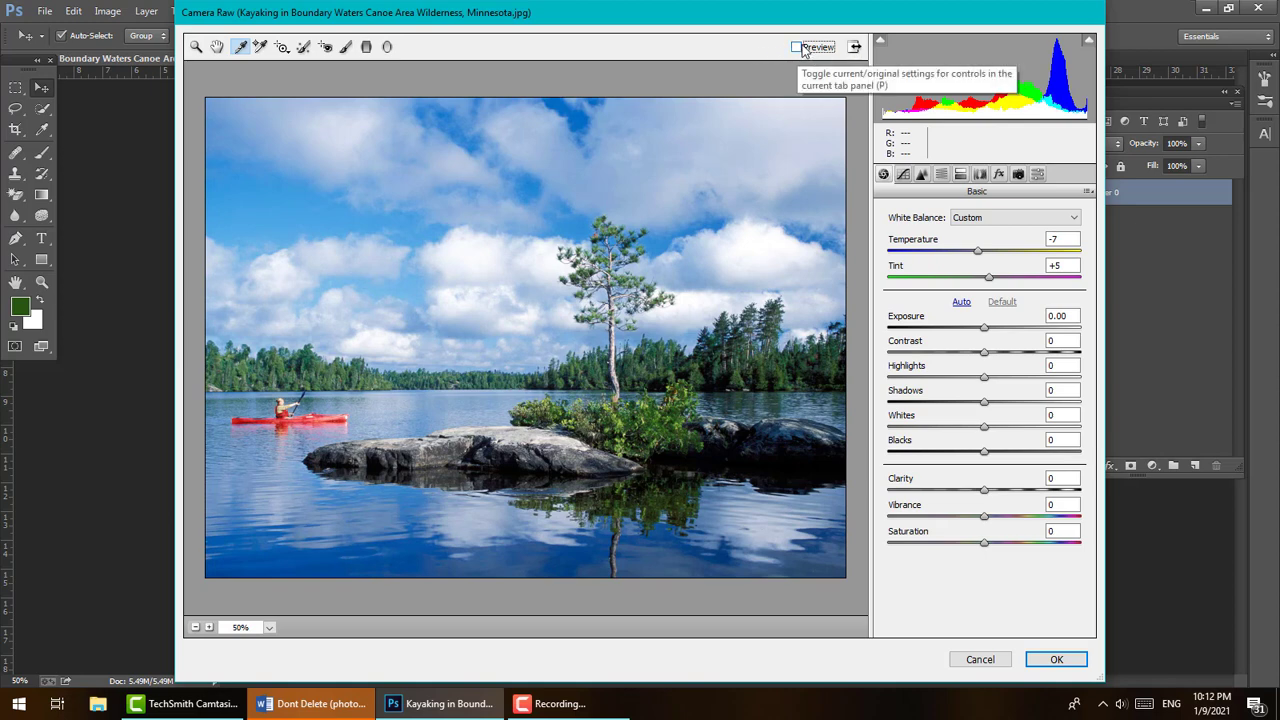
click(803, 46)
click(803, 46)
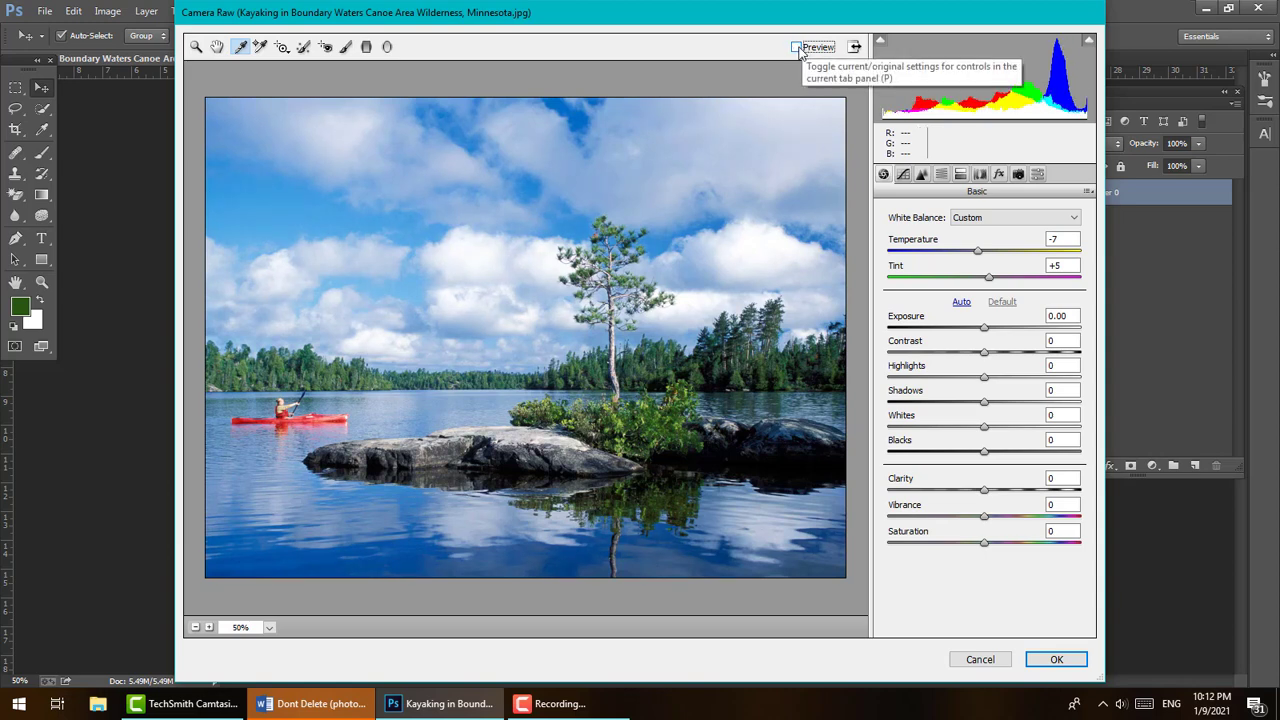
click(799, 47)
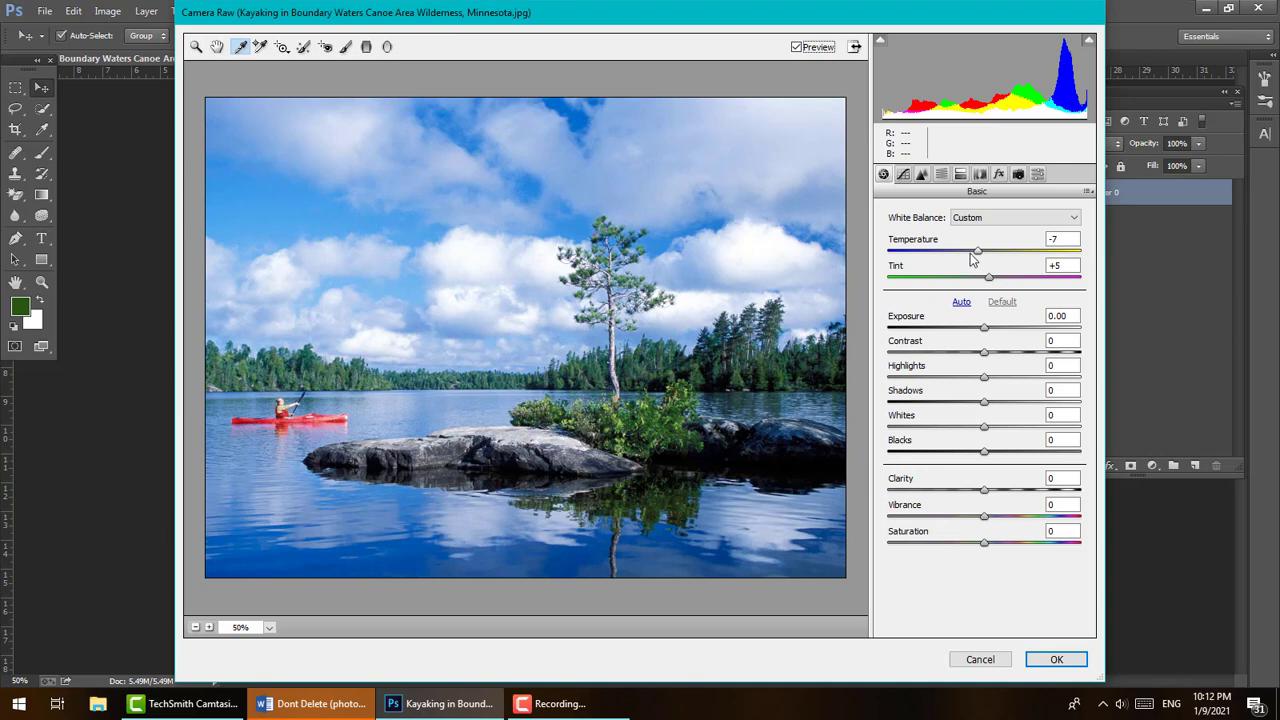
mouse_move(977, 261)
mouse_down()
mouse_move(1014, 261)
mouse_move(979, 256)
mouse_up()
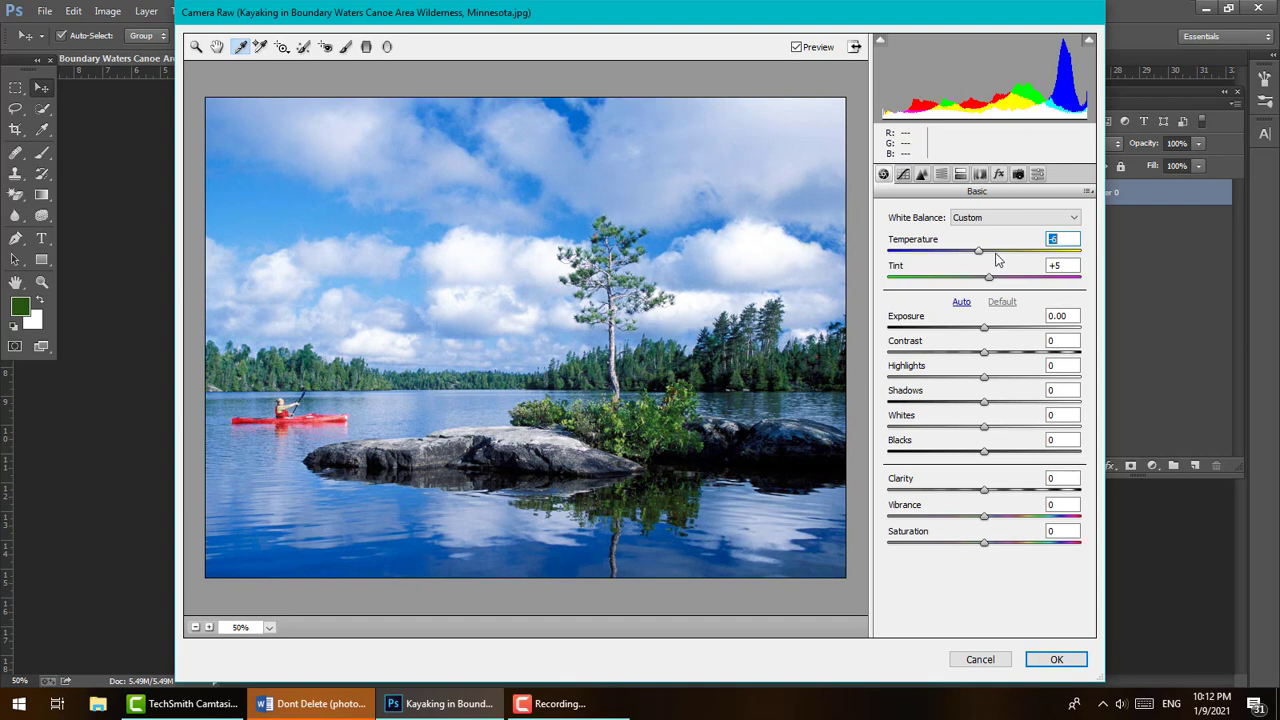
drag(980, 253, 986, 258)
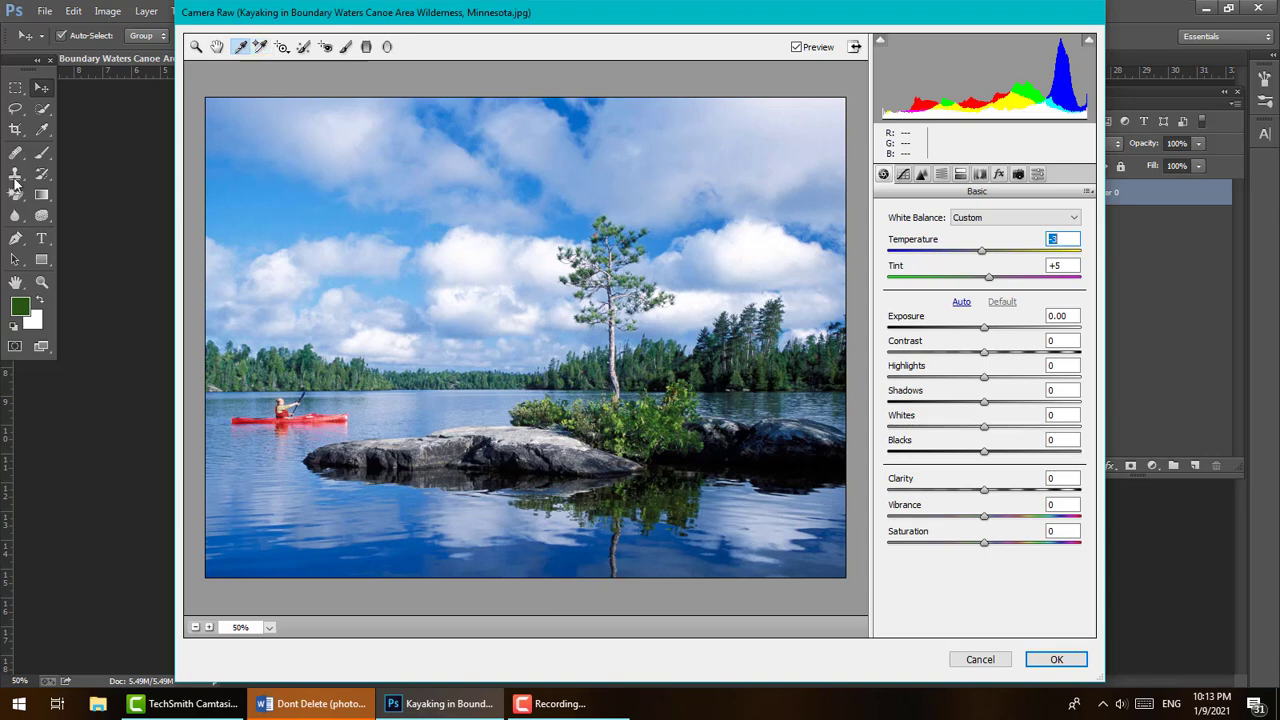
Place a color sampler on the red kayak with the Color Sampler tool, and clear the samplers.
click(261, 48)
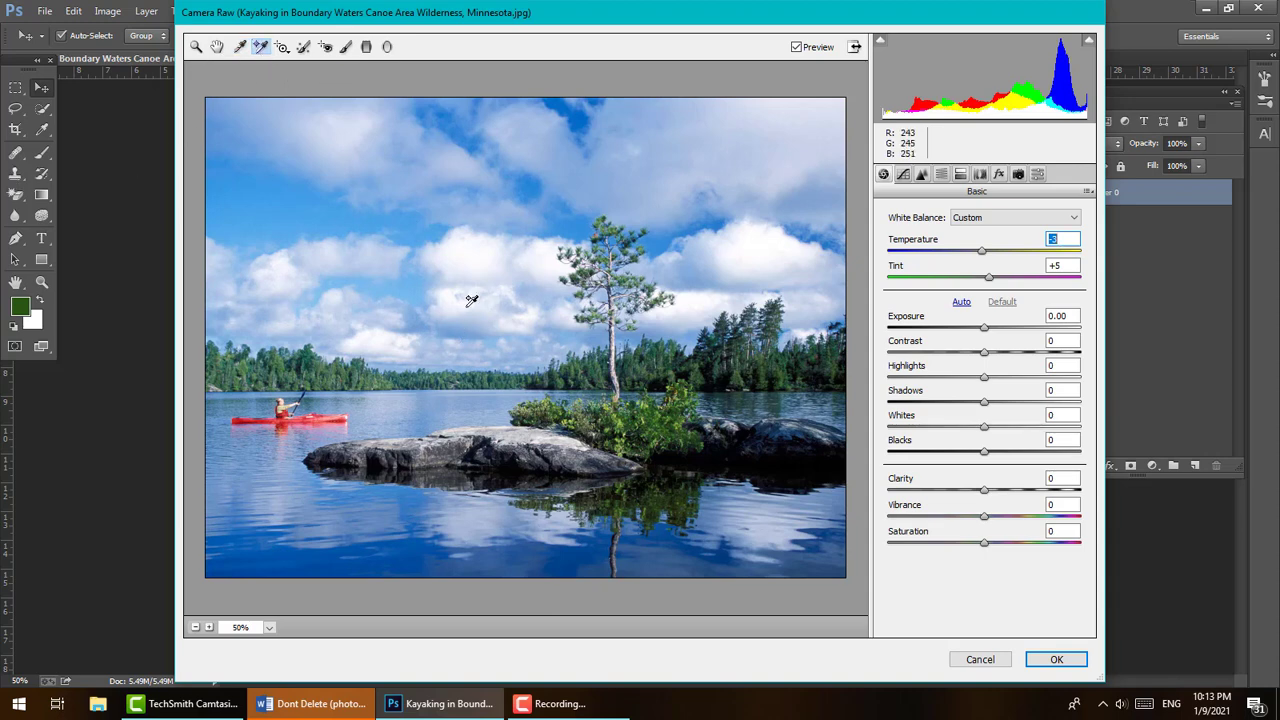
click(306, 418)
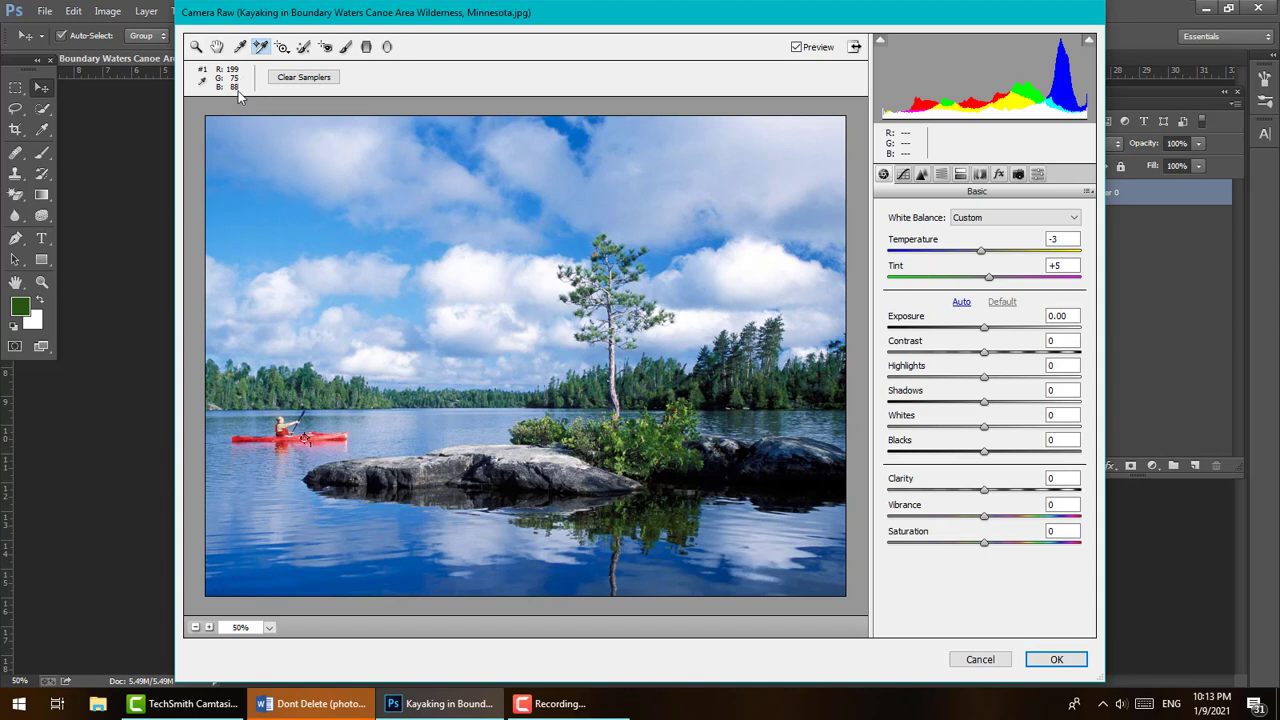
click(305, 80)
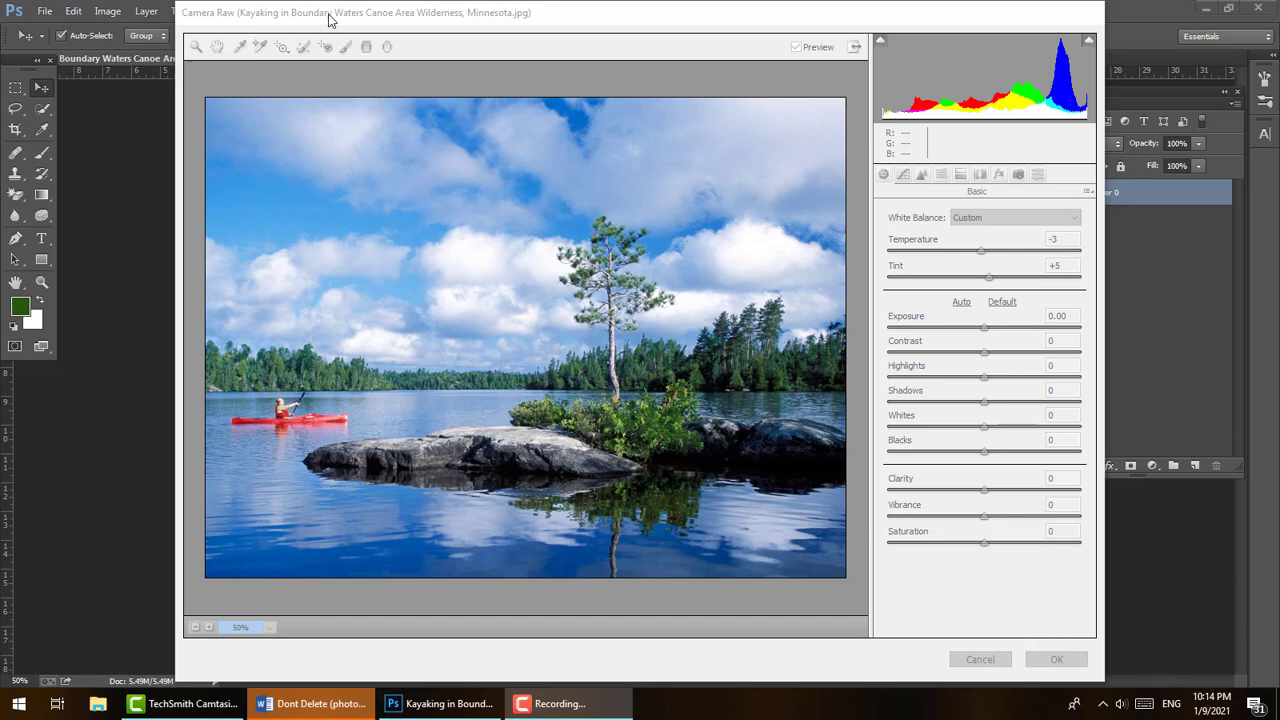
click(330, 20)
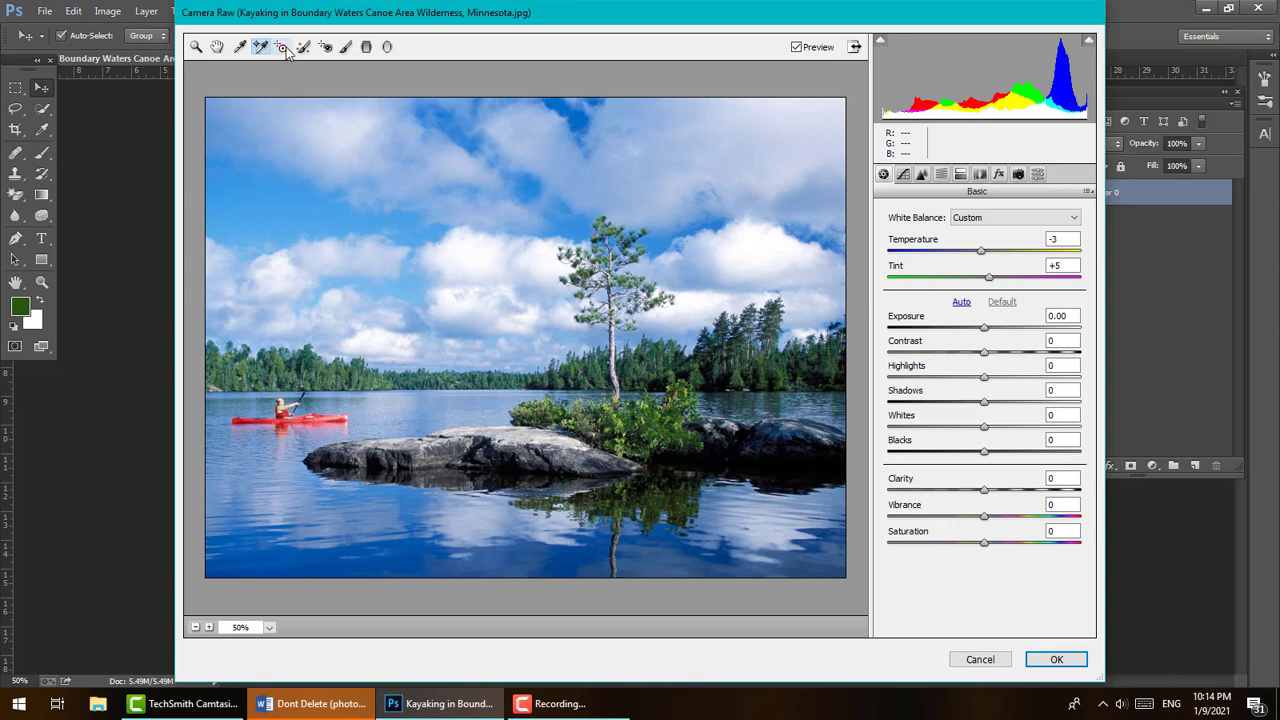
Darken the photo's blue sky tones with the Targeted Adjustment tool, starting from the sky above the central clouds.
click(284, 48)
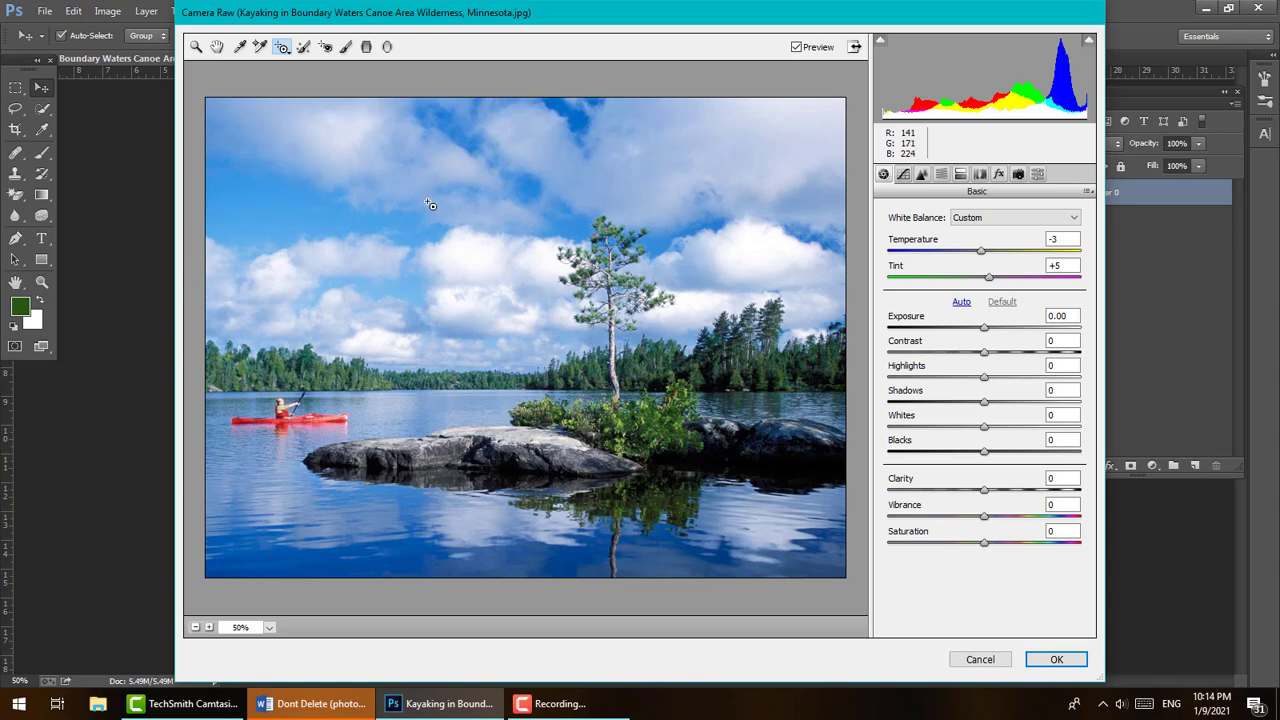
drag(427, 198, 423, 233)
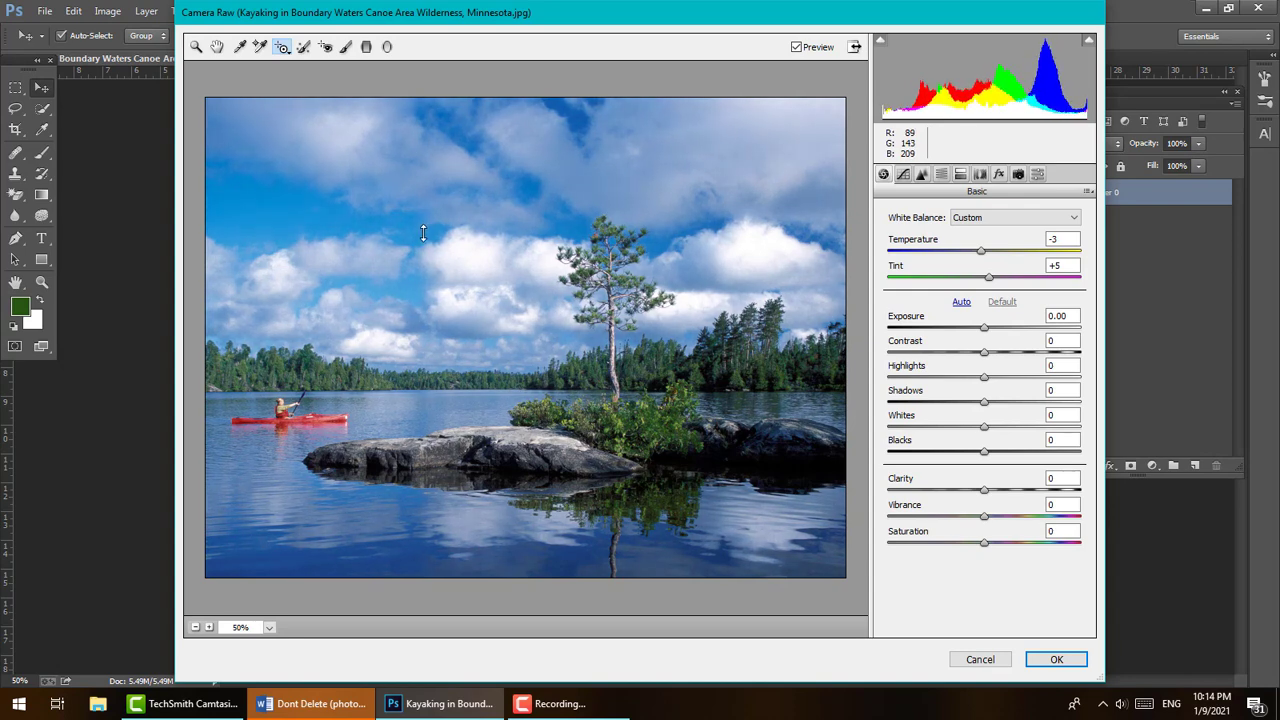
click(282, 48)
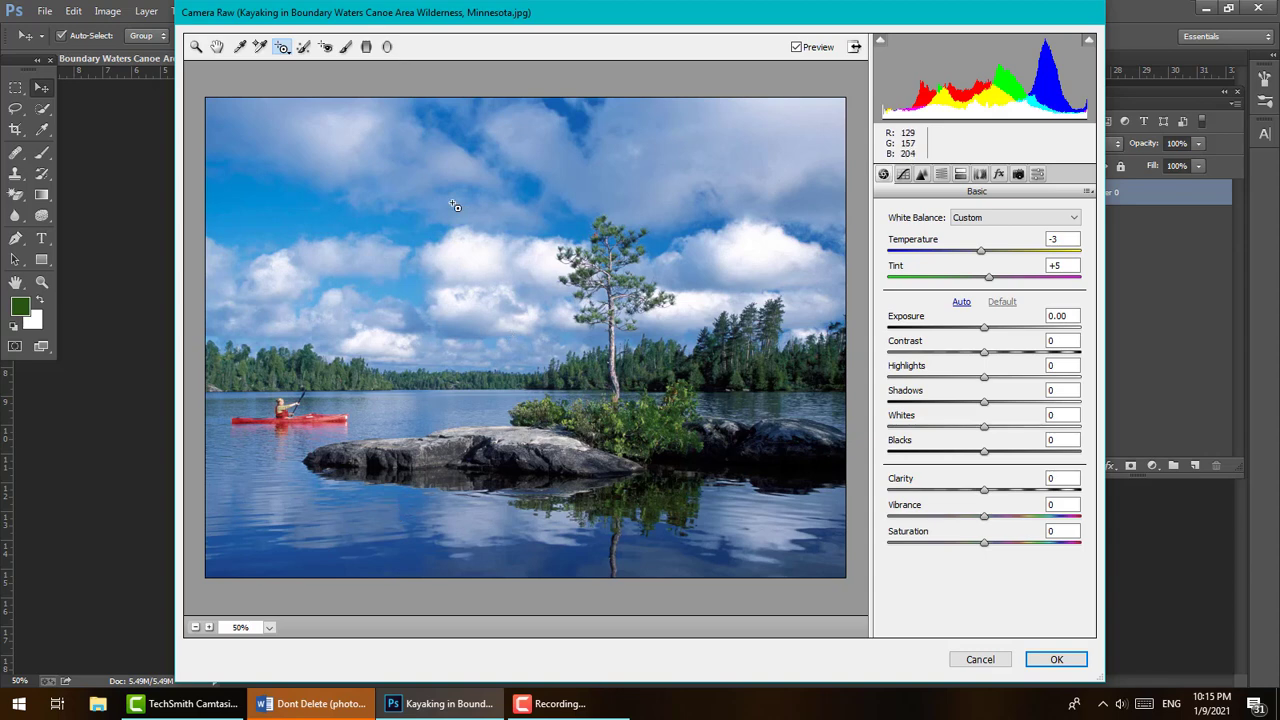
Heal over the kayaker with the Spot Removal tool at size 30, moving the source area to the far shoreline beside it.
click(305, 47)
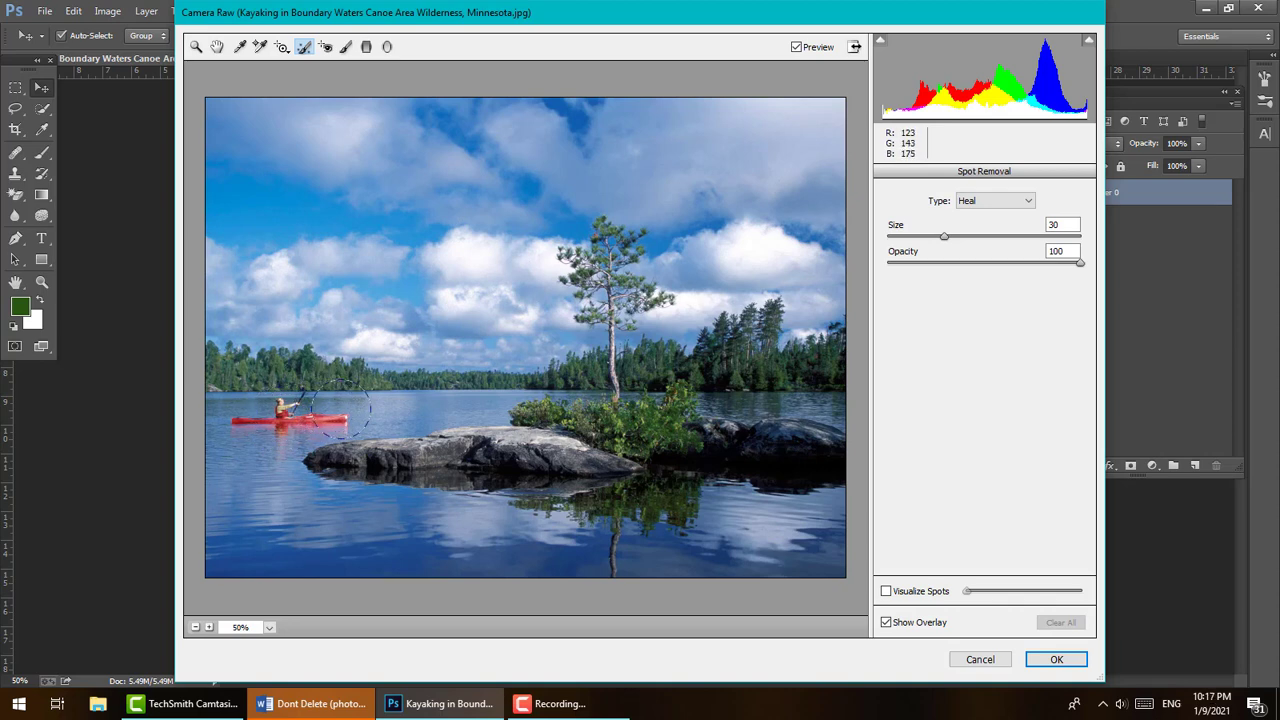
drag(340, 410, 249, 416)
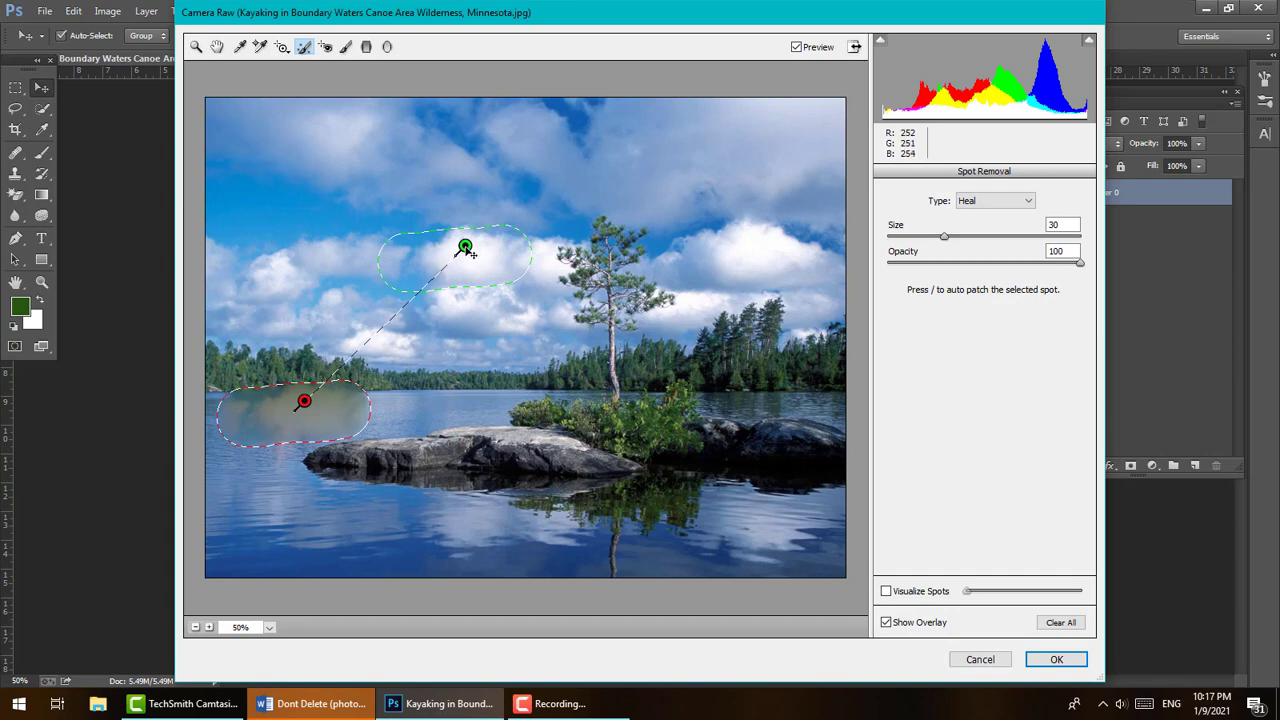
mouse_move(467, 251)
mouse_down()
mouse_move(434, 400)
mouse_move(346, 527)
mouse_up()
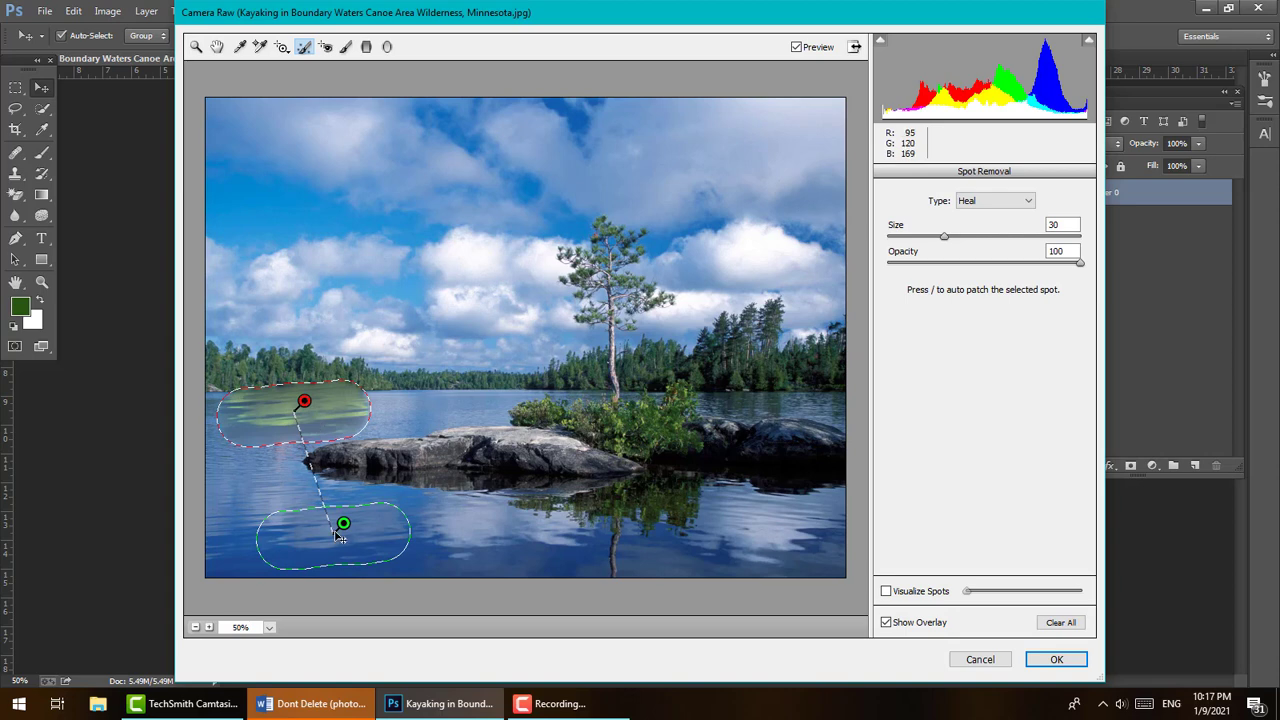
mouse_move(343, 525)
mouse_down()
mouse_move(418, 452)
mouse_move(454, 387)
mouse_up()
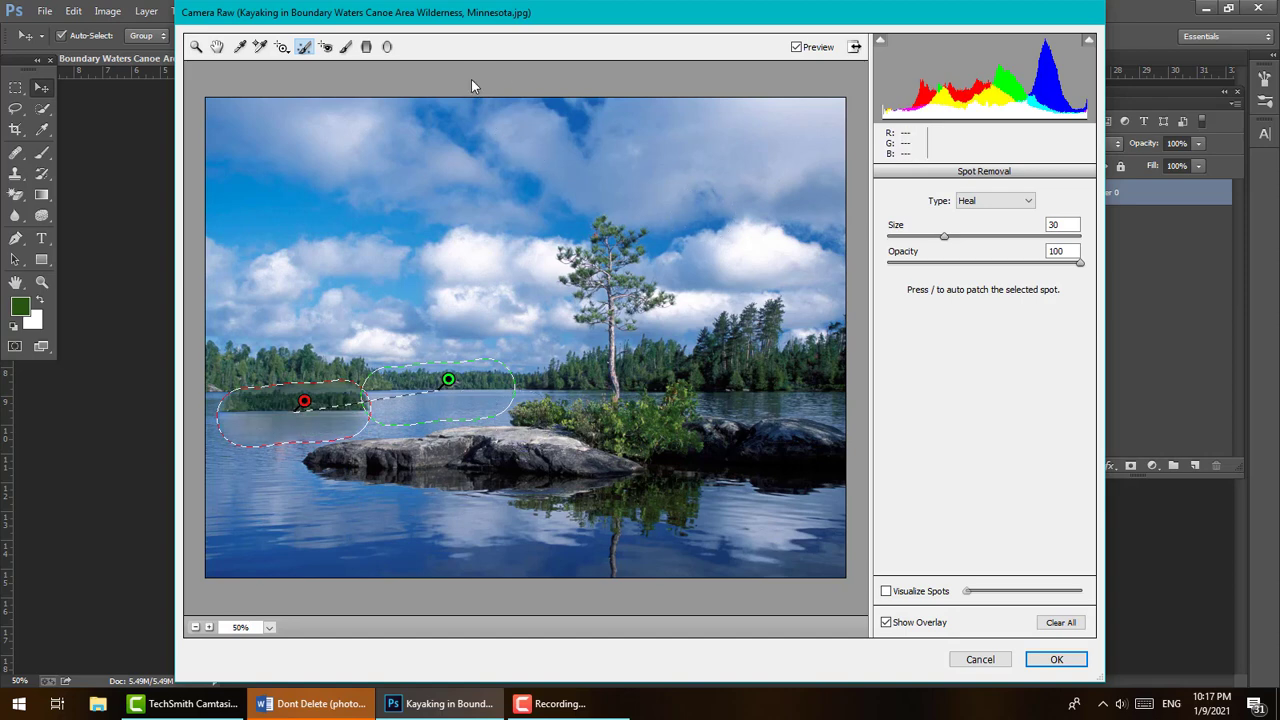
click(845, 372)
key(ctrl+z)
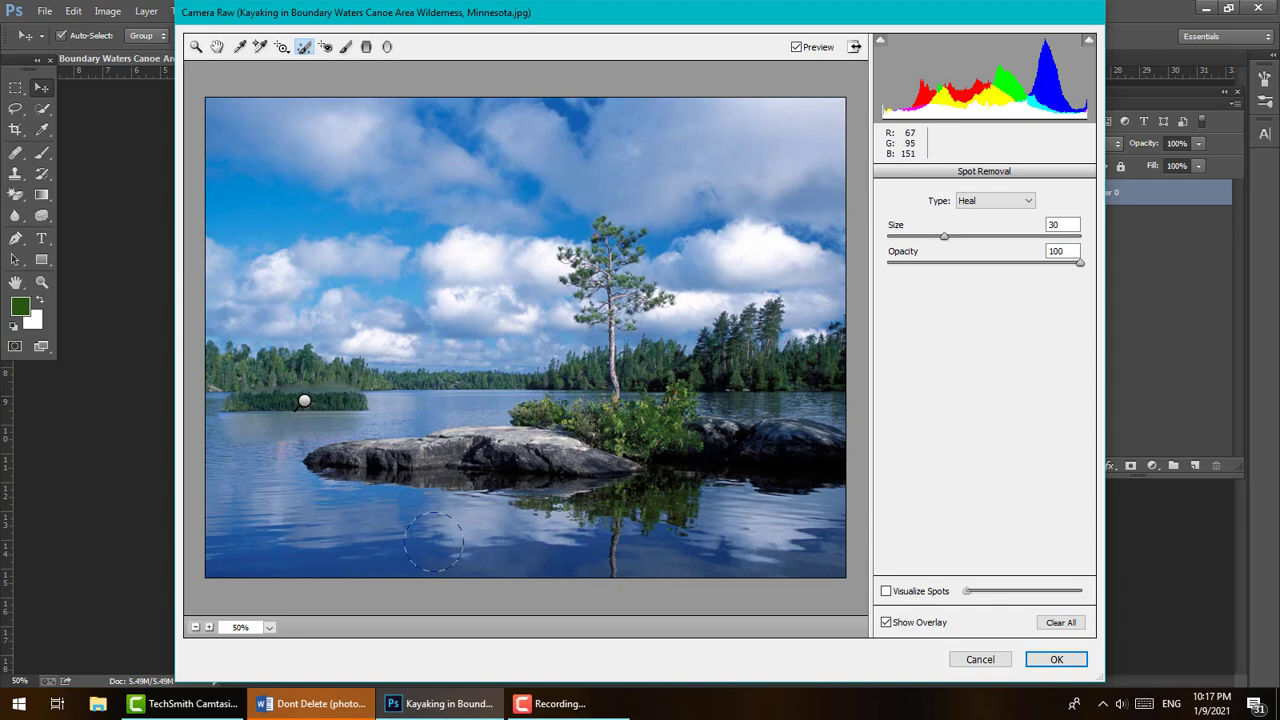
Select the healed kayak patch and move its source area up to the clouds above the kayak.
drag(303, 400, 306, 400)
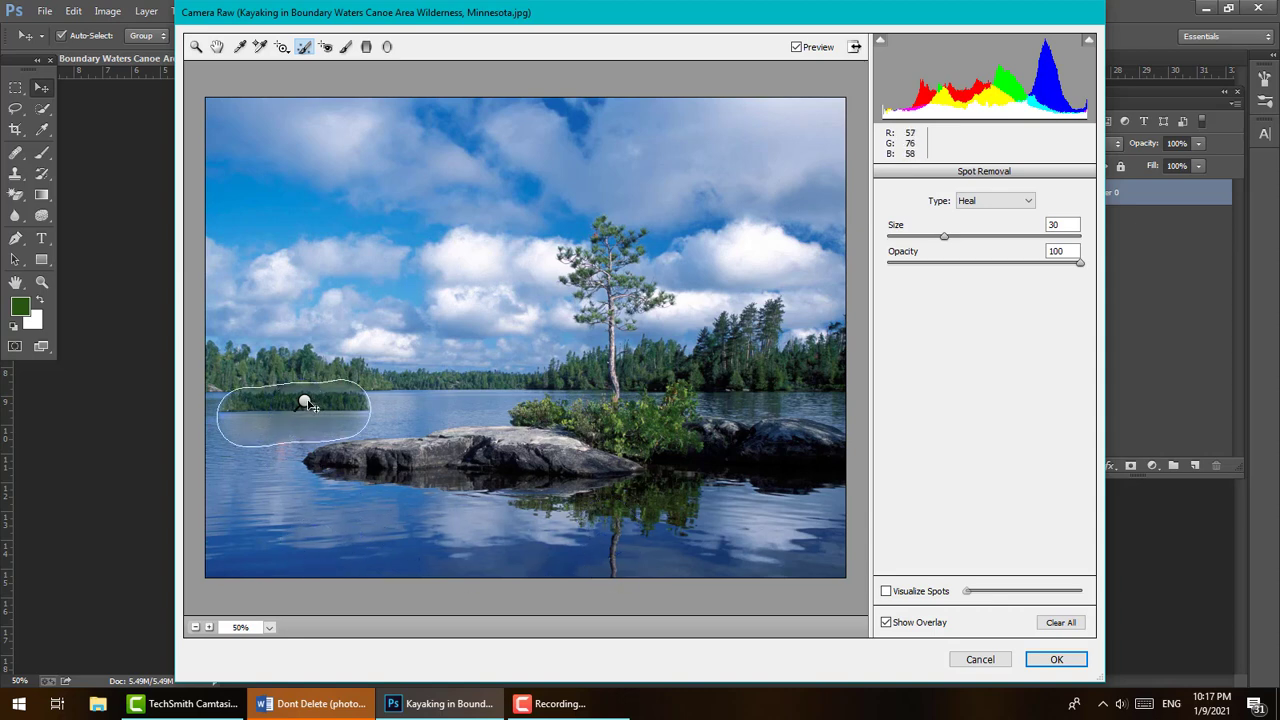
mouse_move(448, 380)
mouse_down()
mouse_move(448, 308)
mouse_move(476, 250)
mouse_up()
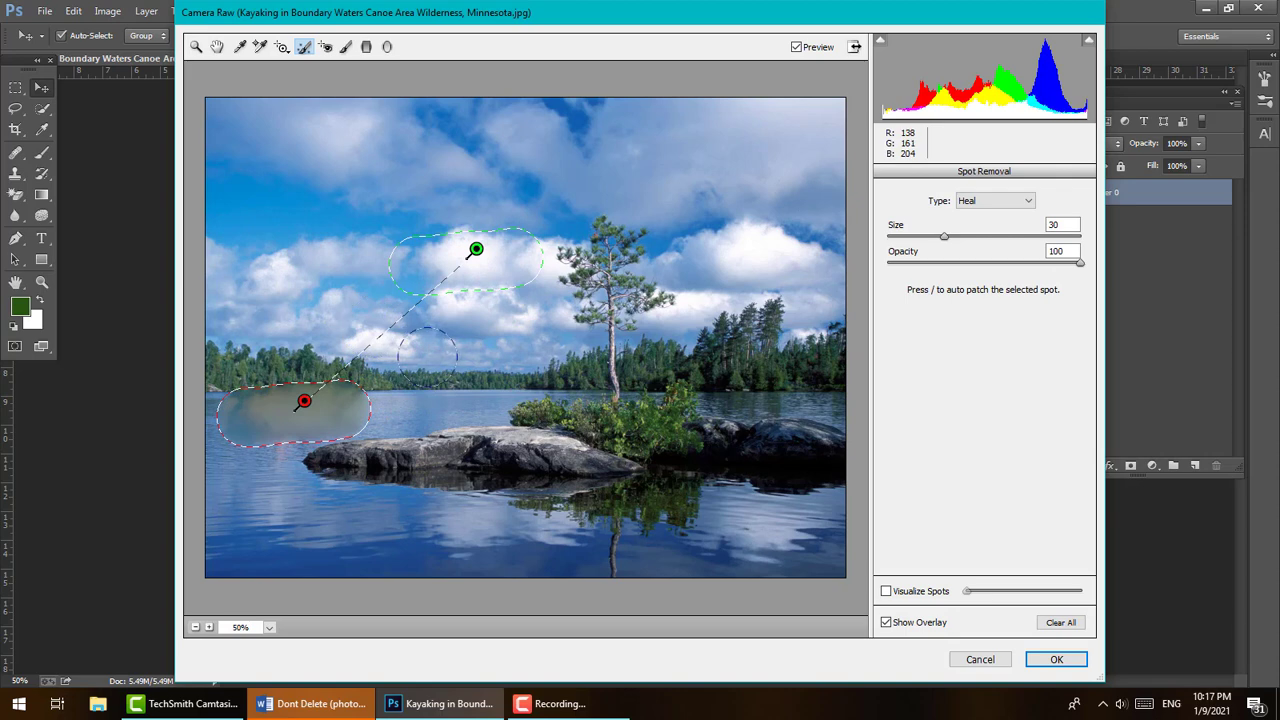
mouse_move(477, 253)
mouse_down()
mouse_move(345, 266)
mouse_move(338, 279)
mouse_up()
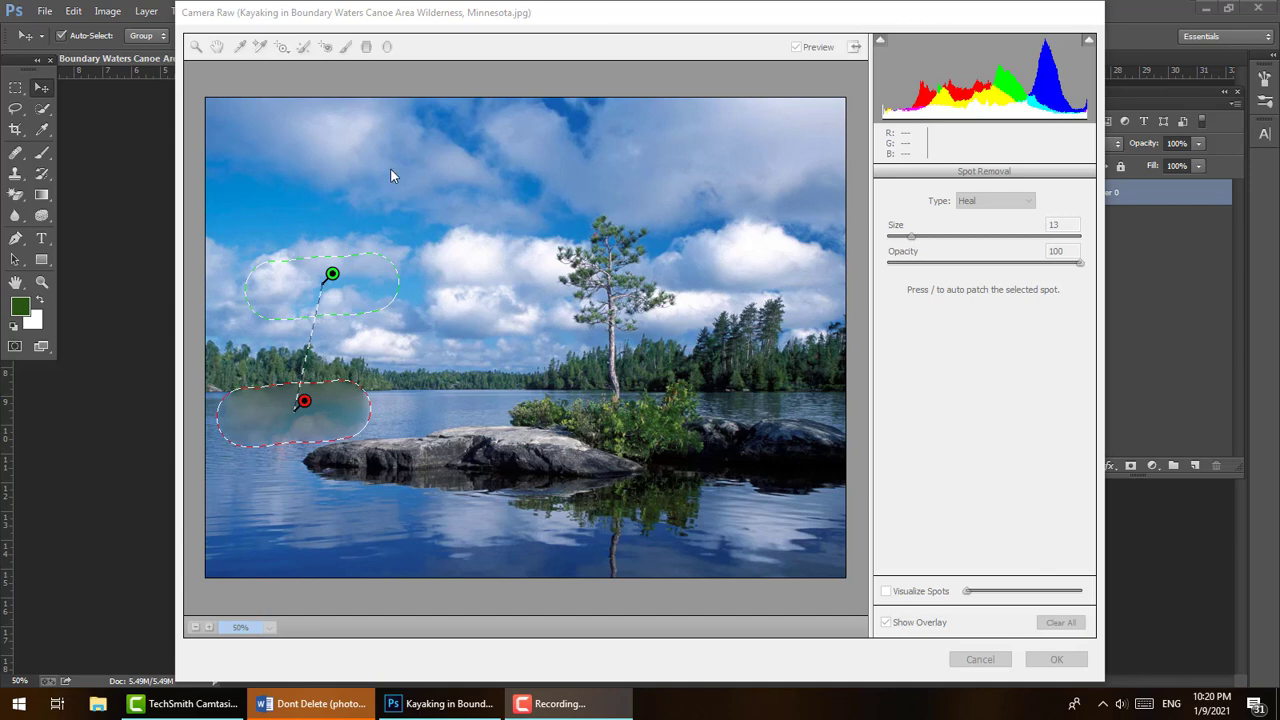
Delete the Spot Removal patch covering the kayak.
click(400, 12)
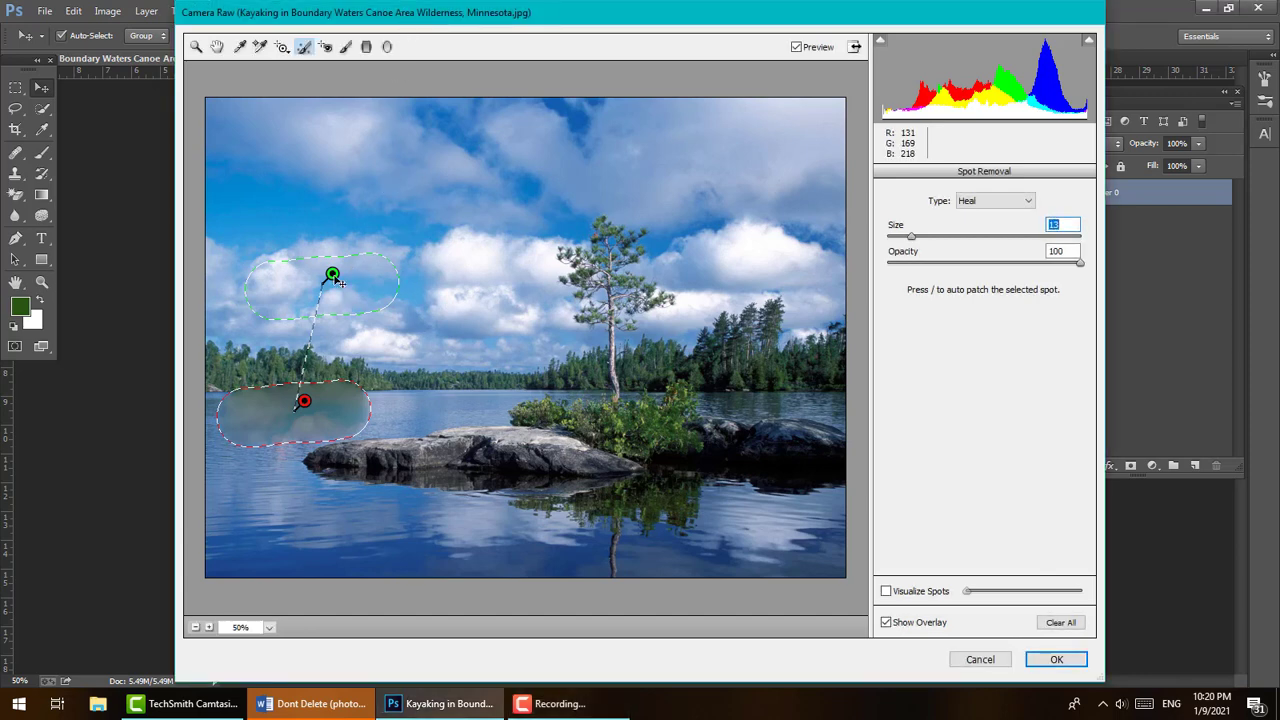
key(Delete)
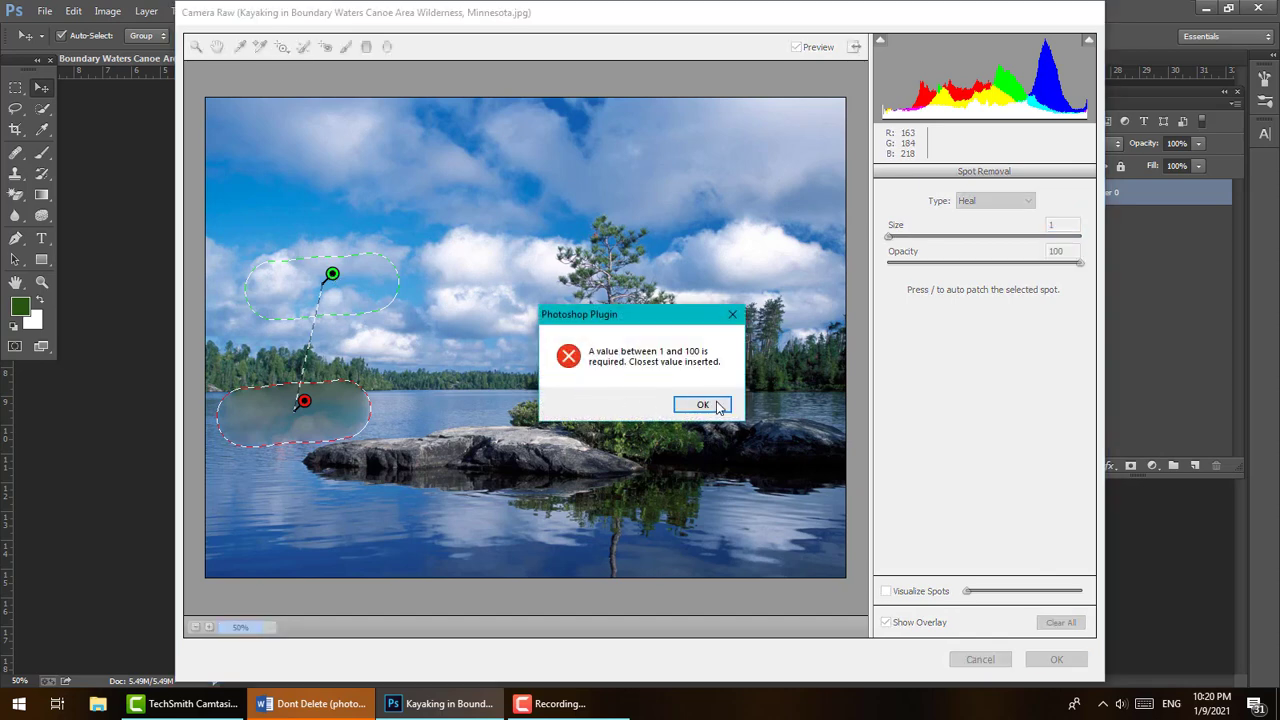
click(712, 406)
click(331, 279)
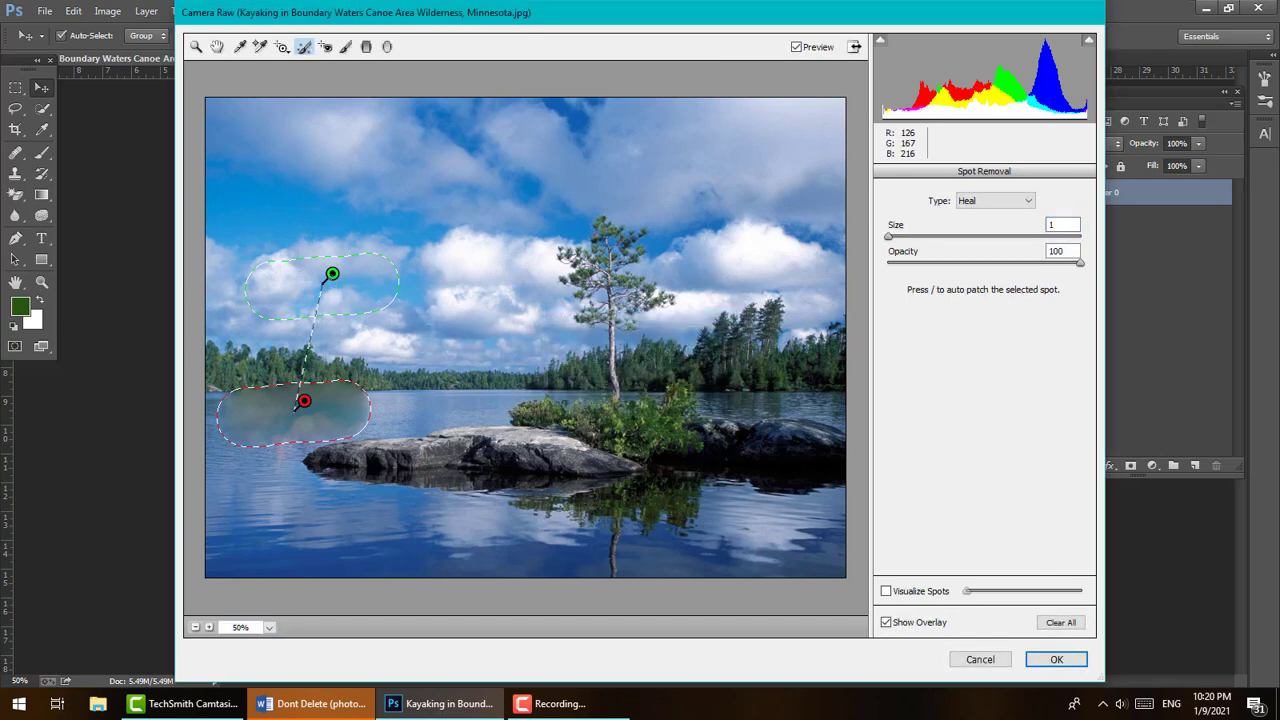
key(Delete)
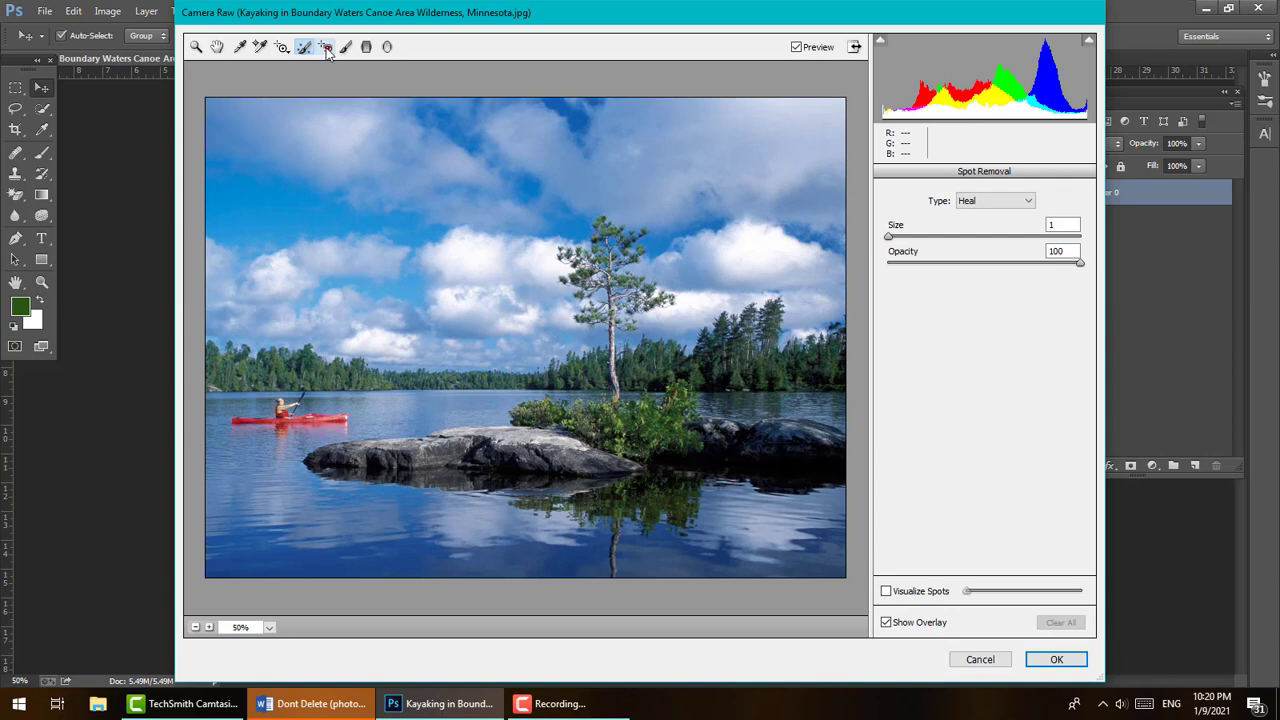
View the Red Eye Removal tool, and paint the clouds right of the pine with the Adjustment Brush at Temperature -66 and Exposure -1.60.
click(325, 48)
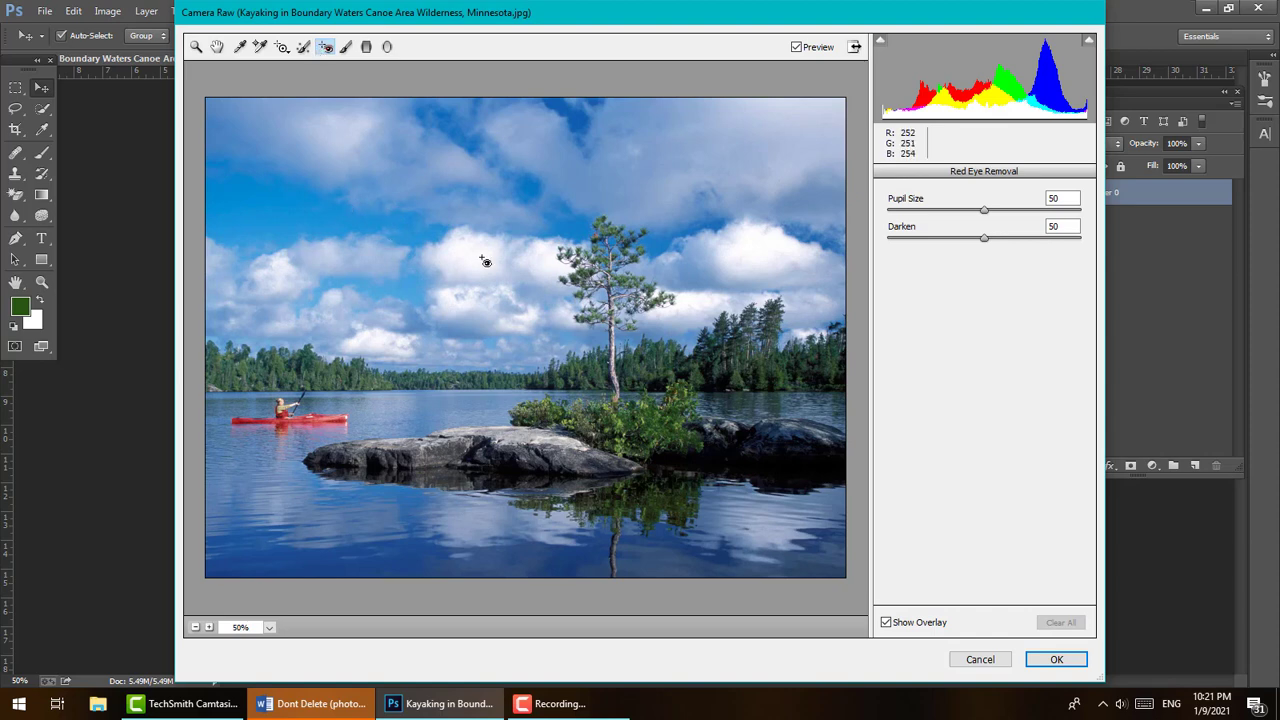
click(346, 48)
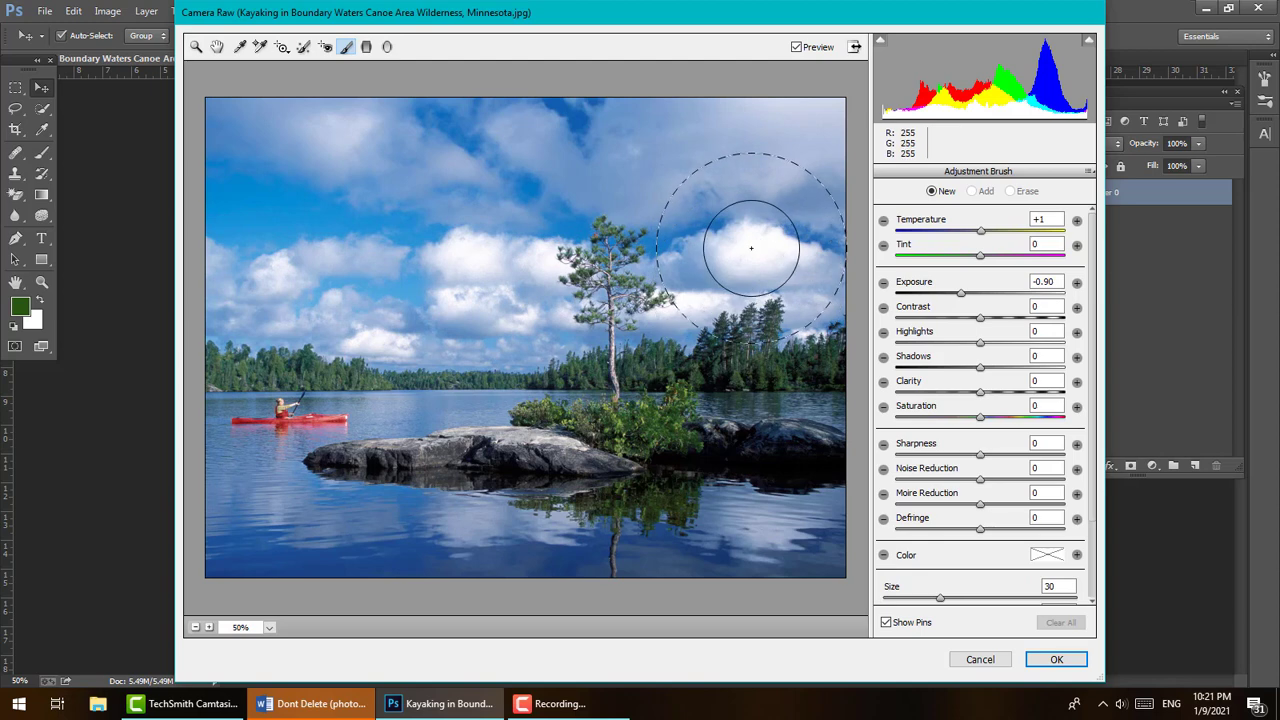
mouse_move(751, 248)
mouse_down()
mouse_move(761, 340)
mouse_move(767, 240)
mouse_up()
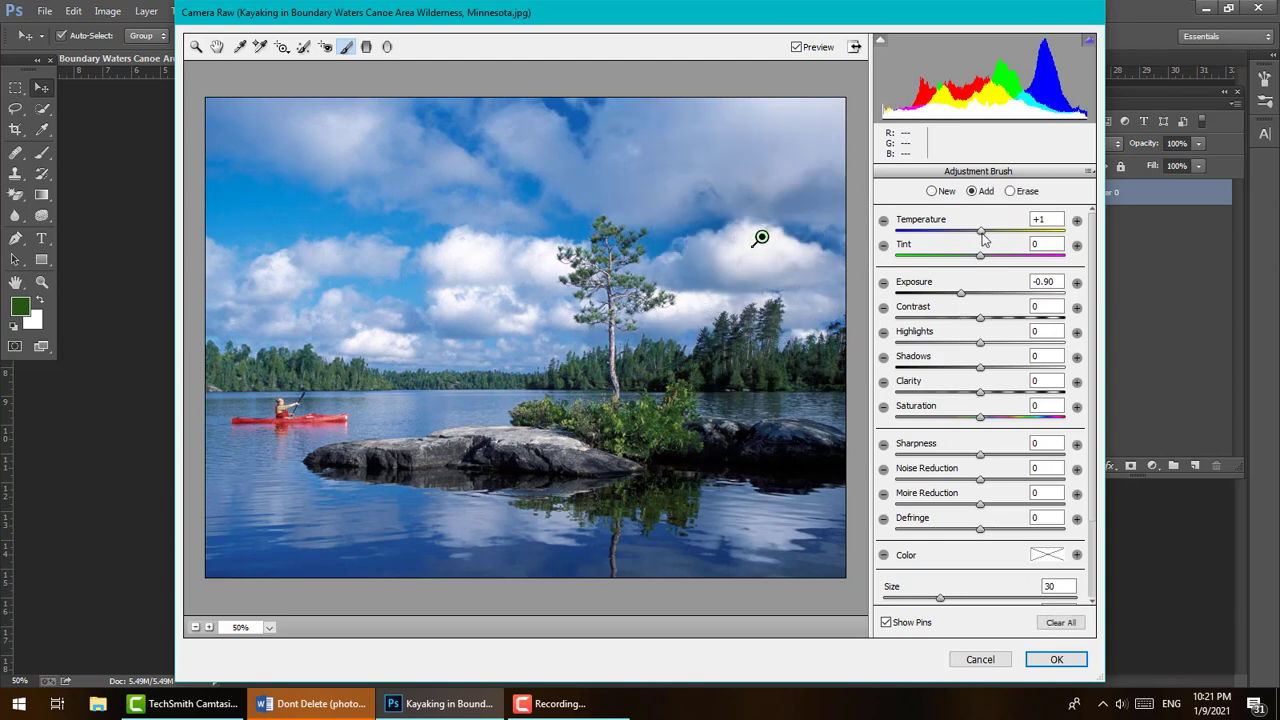
mouse_move(980, 238)
mouse_down()
mouse_move(1030, 237)
mouse_move(907, 243)
mouse_move(924, 241)
mouse_move(928, 271)
mouse_move(995, 260)
mouse_move(960, 294)
mouse_move(991, 297)
mouse_move(916, 316)
mouse_move(956, 318)
mouse_up()
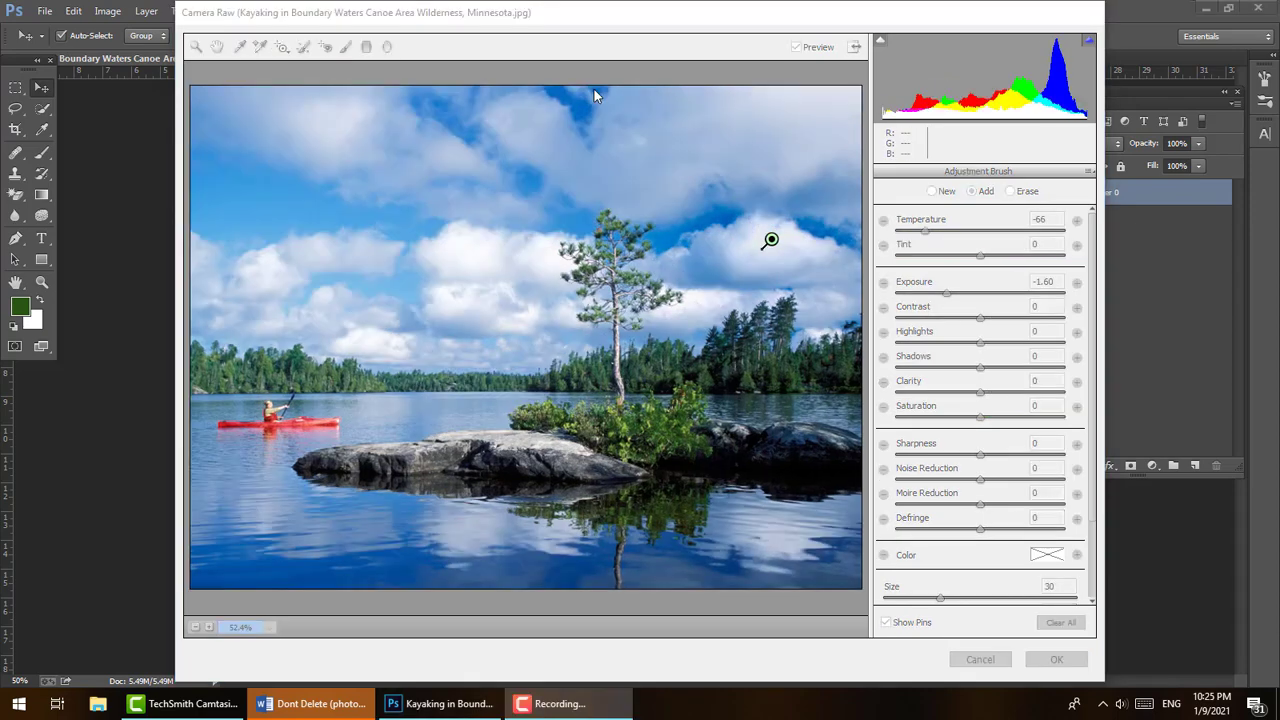
Add a new brush adjustment with the same settings to the clouds left of the pine, and reselect the first cloud adjustment.
click(569, 23)
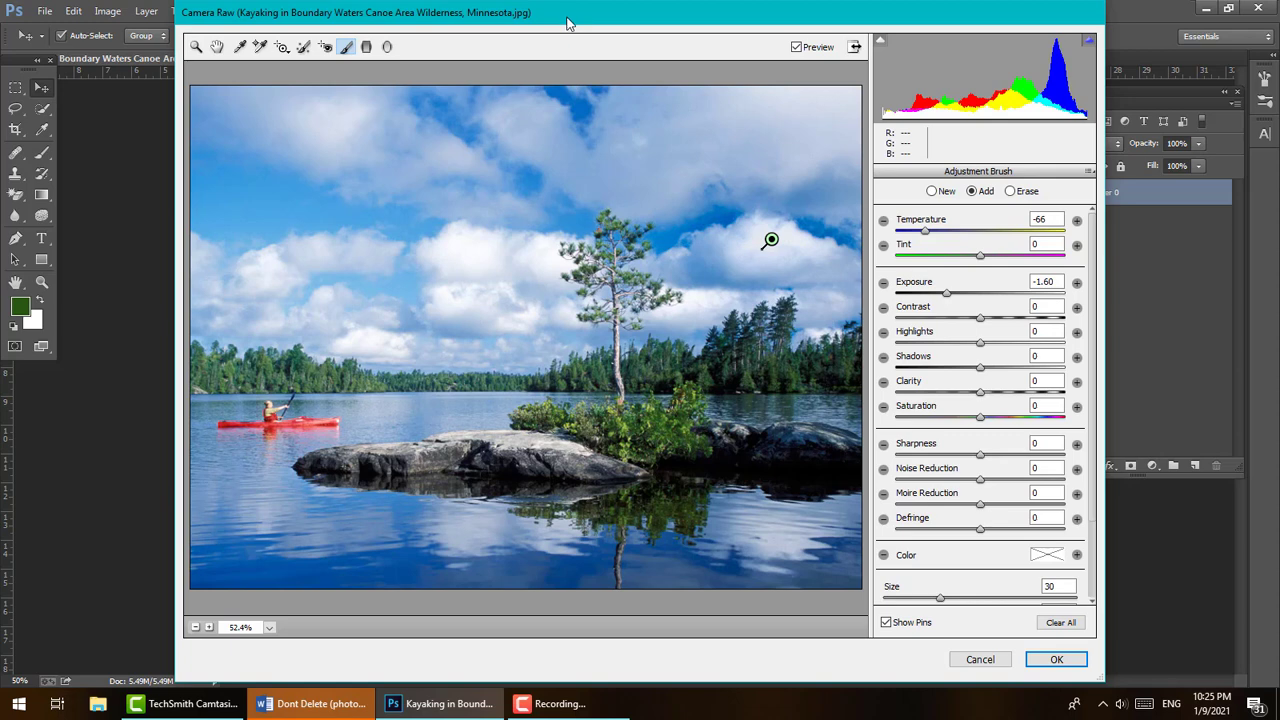
click(937, 193)
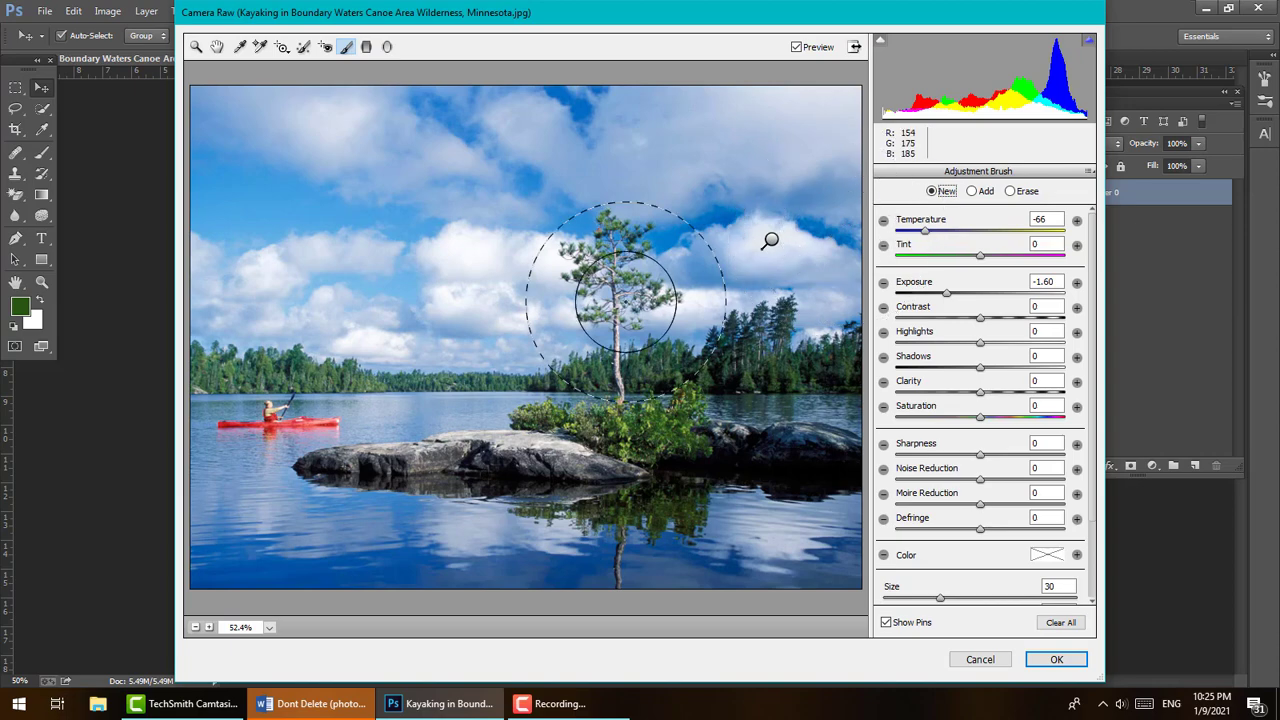
click(474, 255)
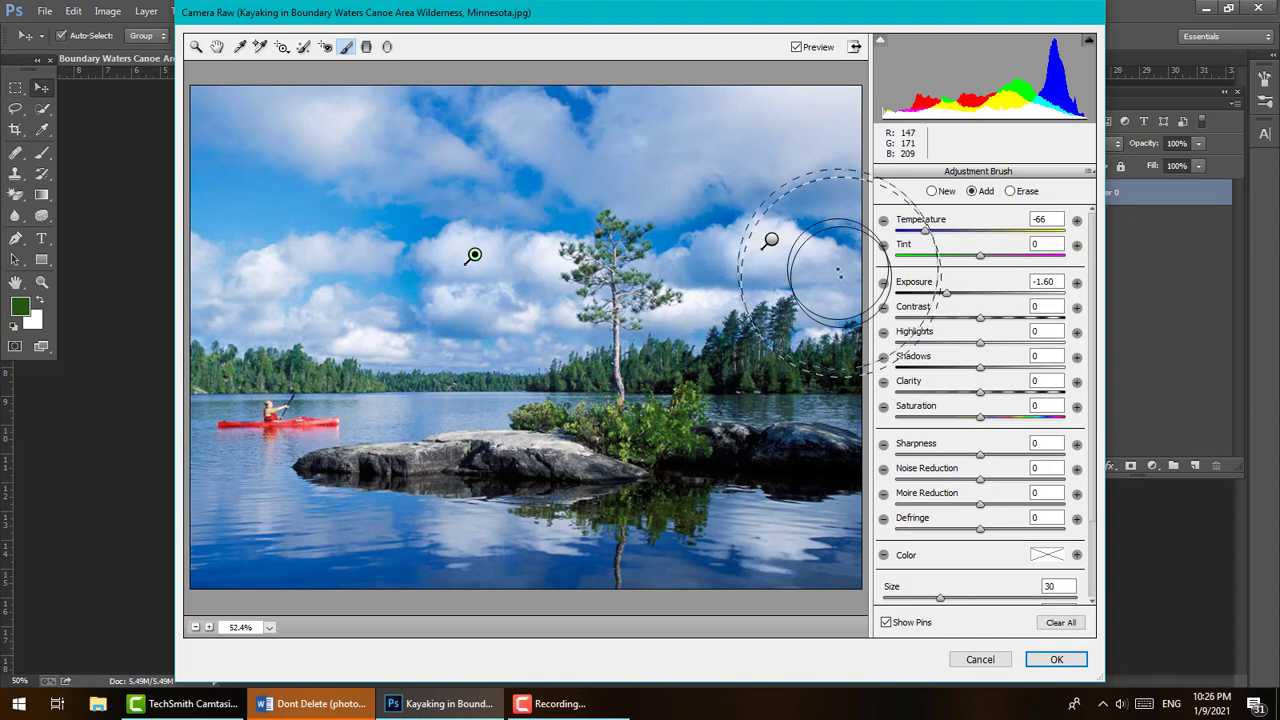
click(771, 242)
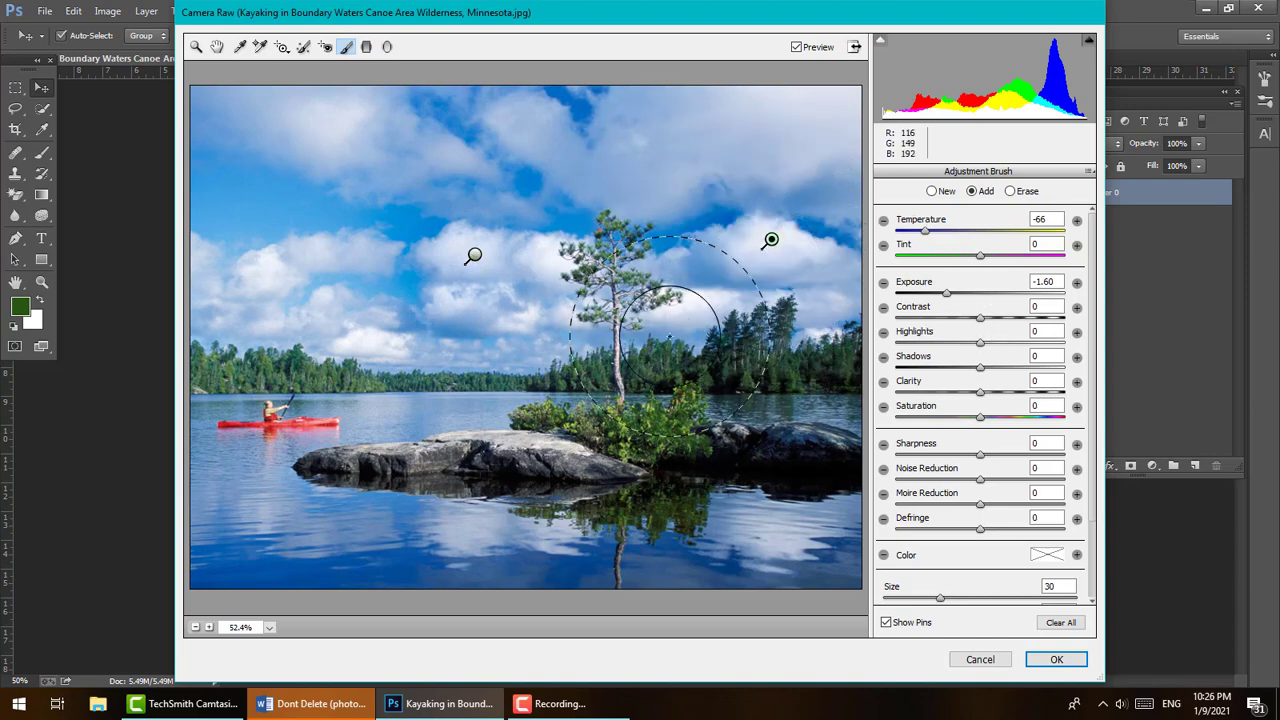
Paint a new brush adjustment over the rock with Temperature -30, and reselect the adjustment on the clouds right of the pine.
click(931, 191)
drag(502, 430, 480, 460)
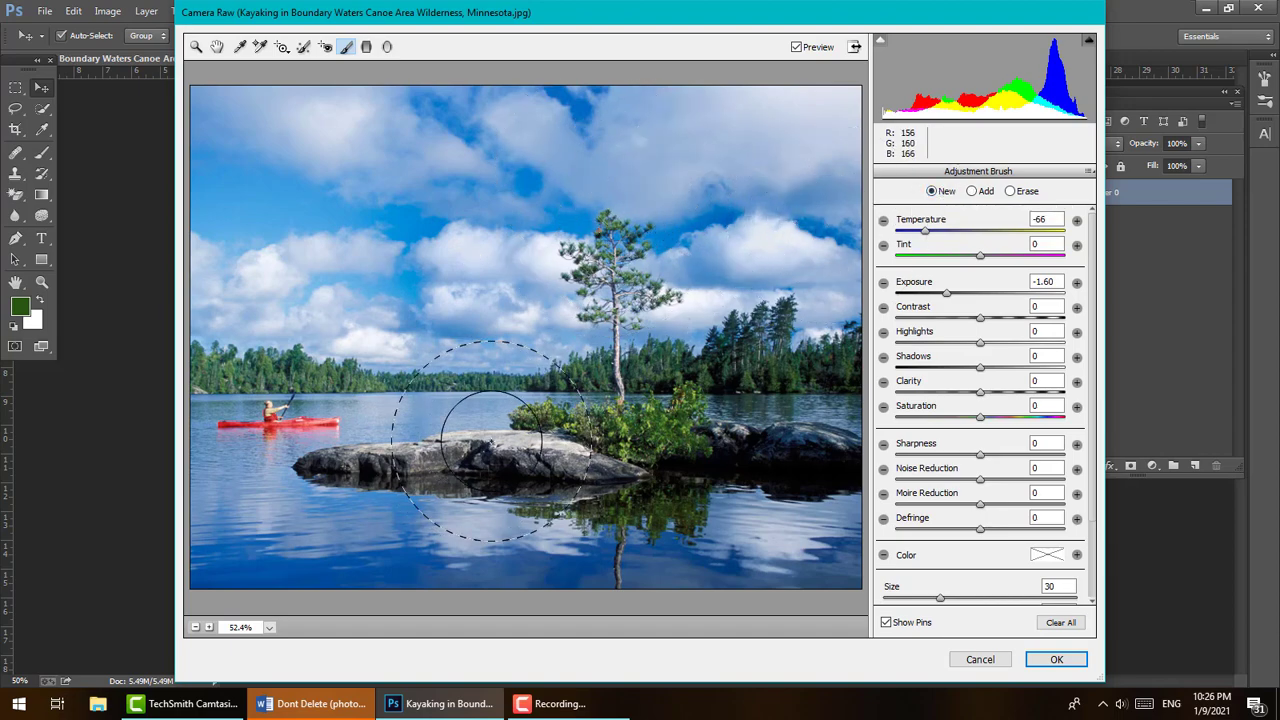
drag(926, 231, 958, 233)
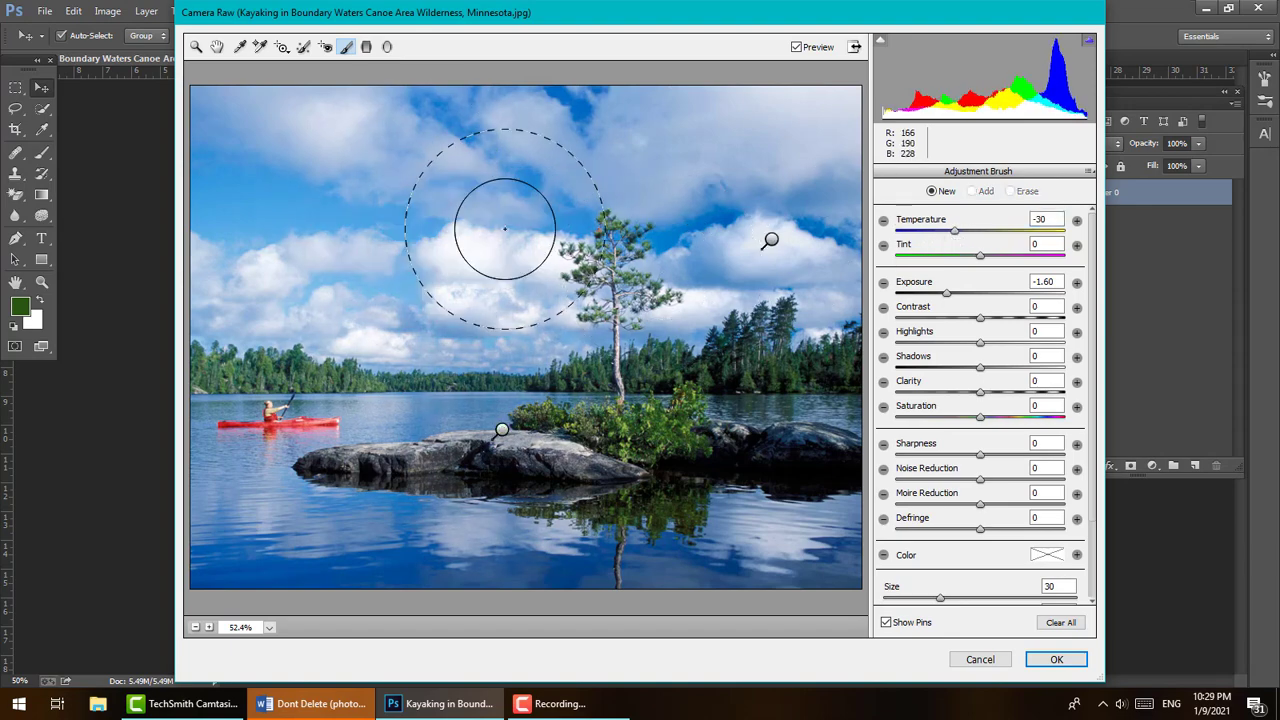
click(771, 240)
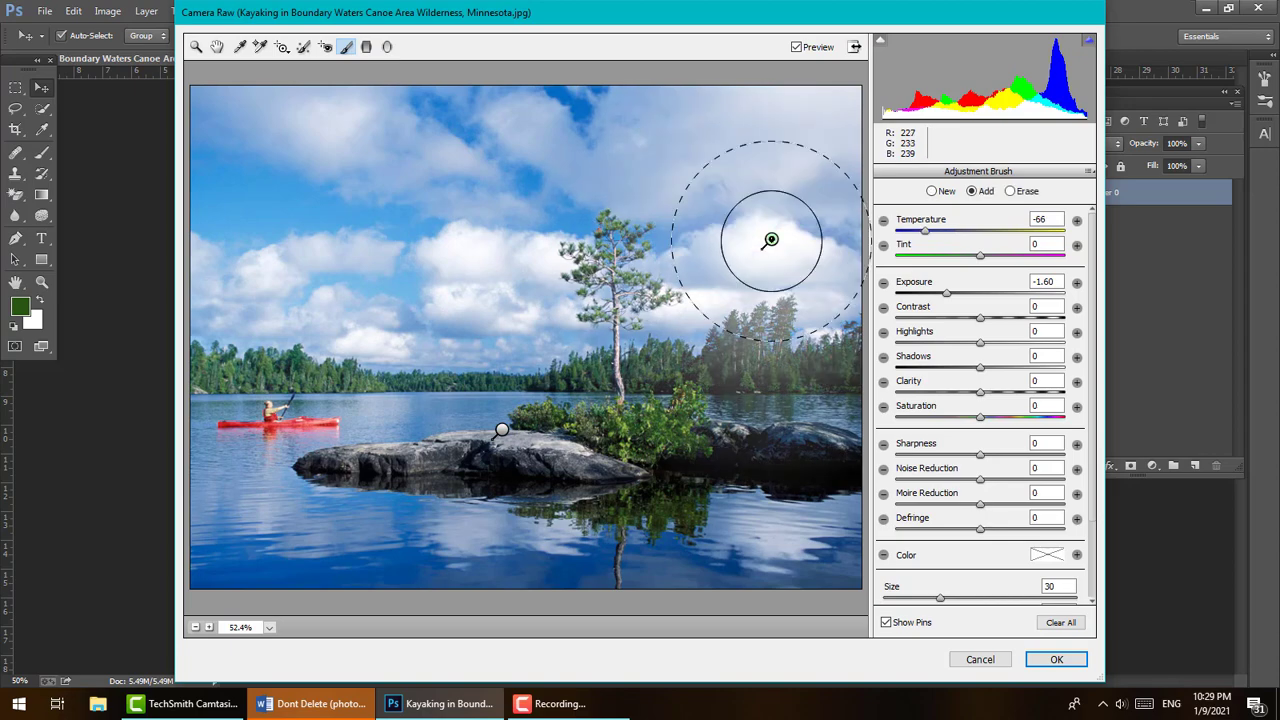
Select the Adjustment Brush adjustment on the rock and delete the brush adjustments from the photo.
click(502, 430)
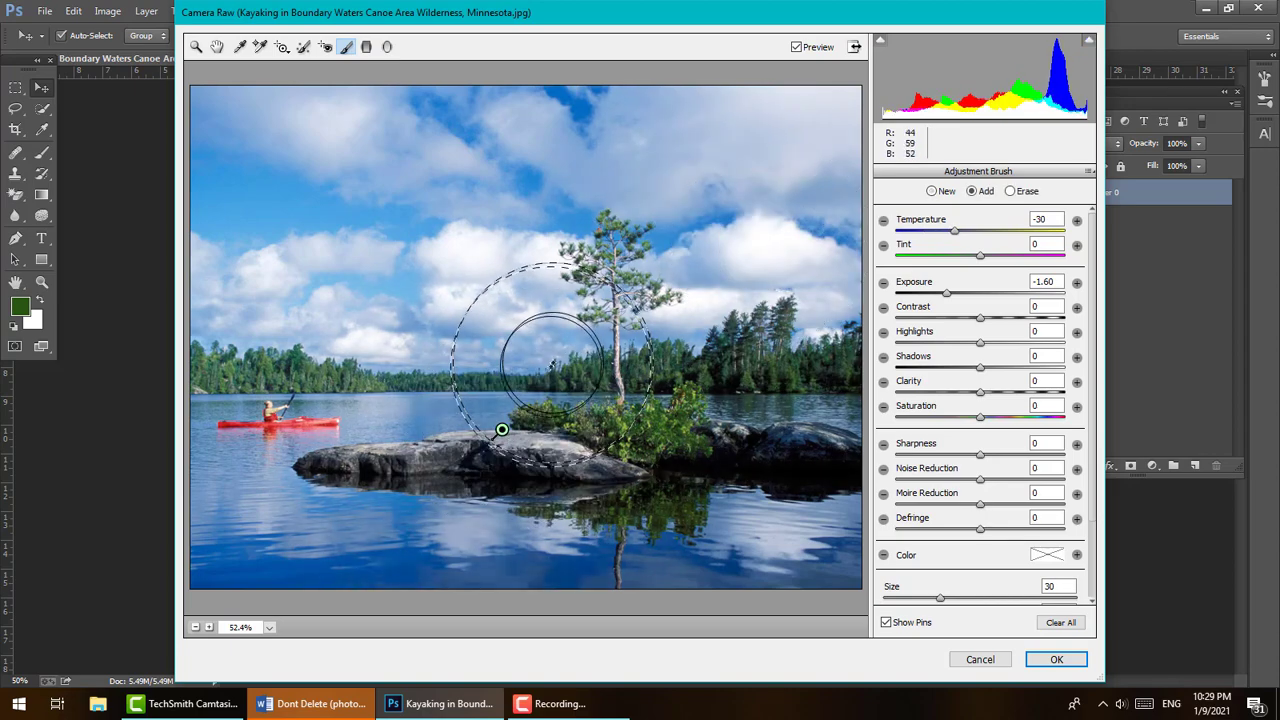
key(Delete)
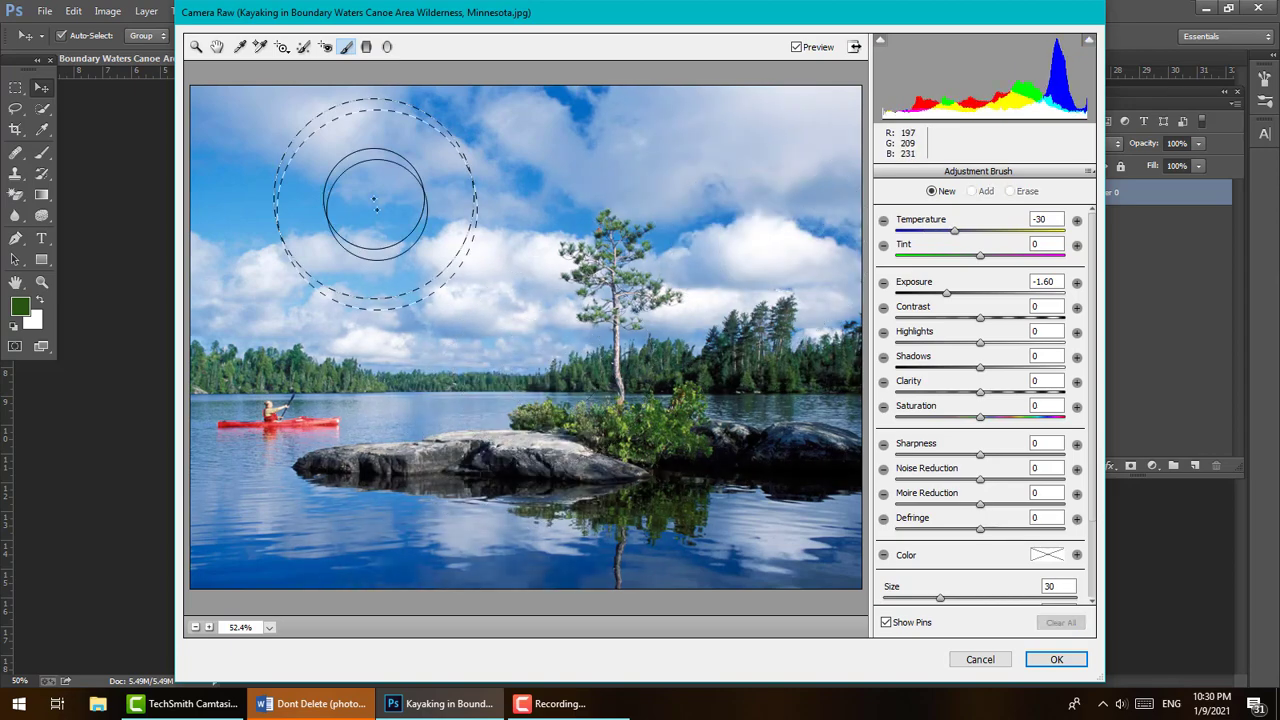
Add a graduated filter from the photo's upper edge down to the treeline, with Temperature +18 and Exposure -0.75.
click(367, 48)
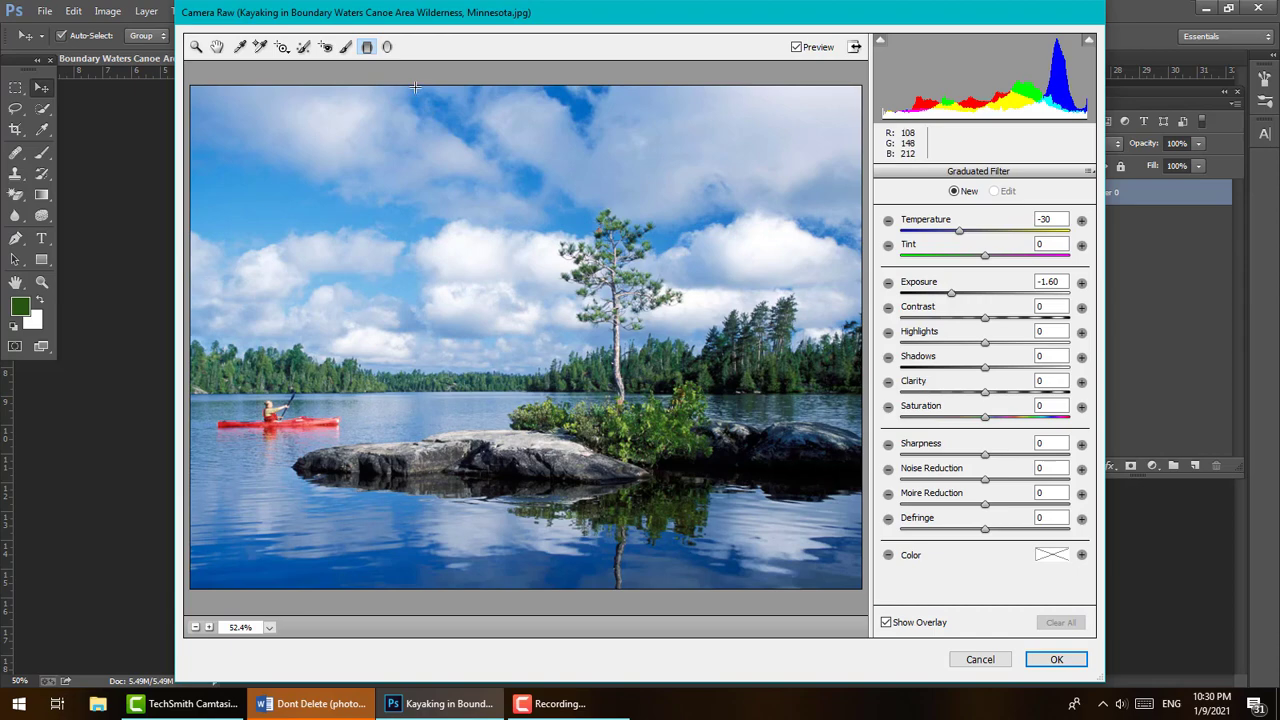
mouse_move(416, 84)
mouse_down()
mouse_move(411, 176)
mouse_move(444, 374)
mouse_move(416, 372)
mouse_move(423, 300)
mouse_move(413, 372)
mouse_up()
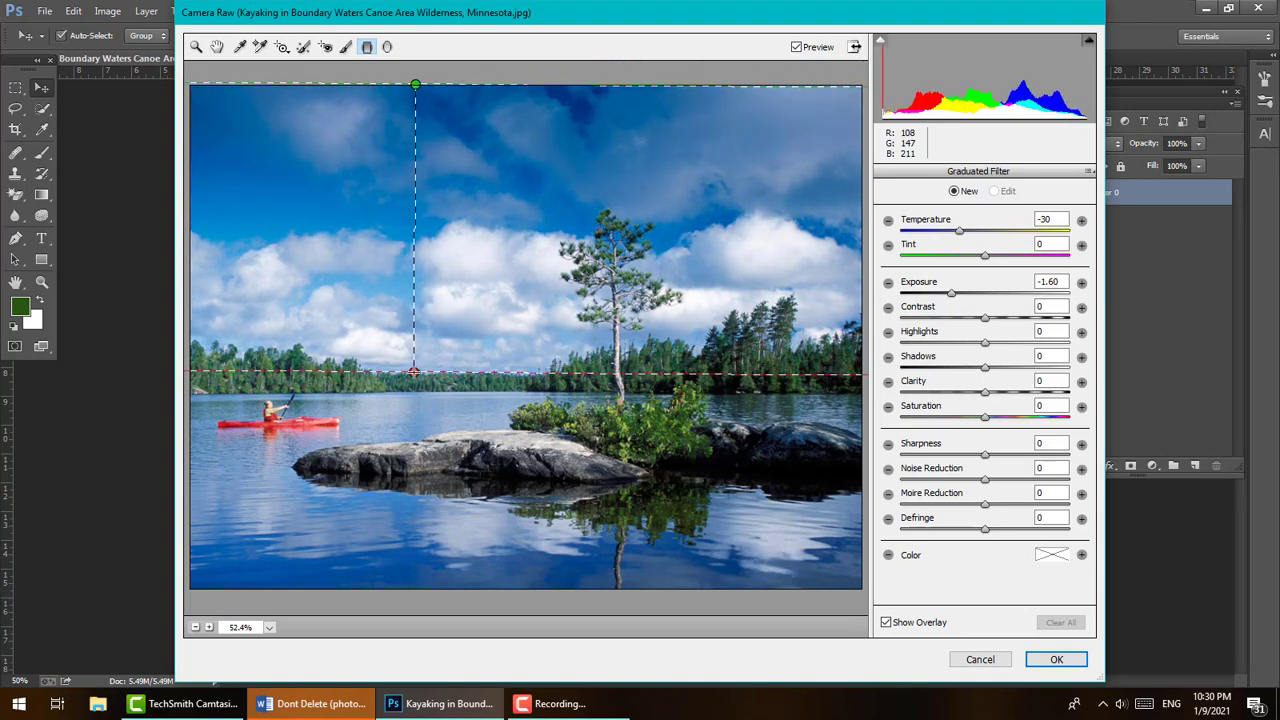
drag(960, 233, 1001, 231)
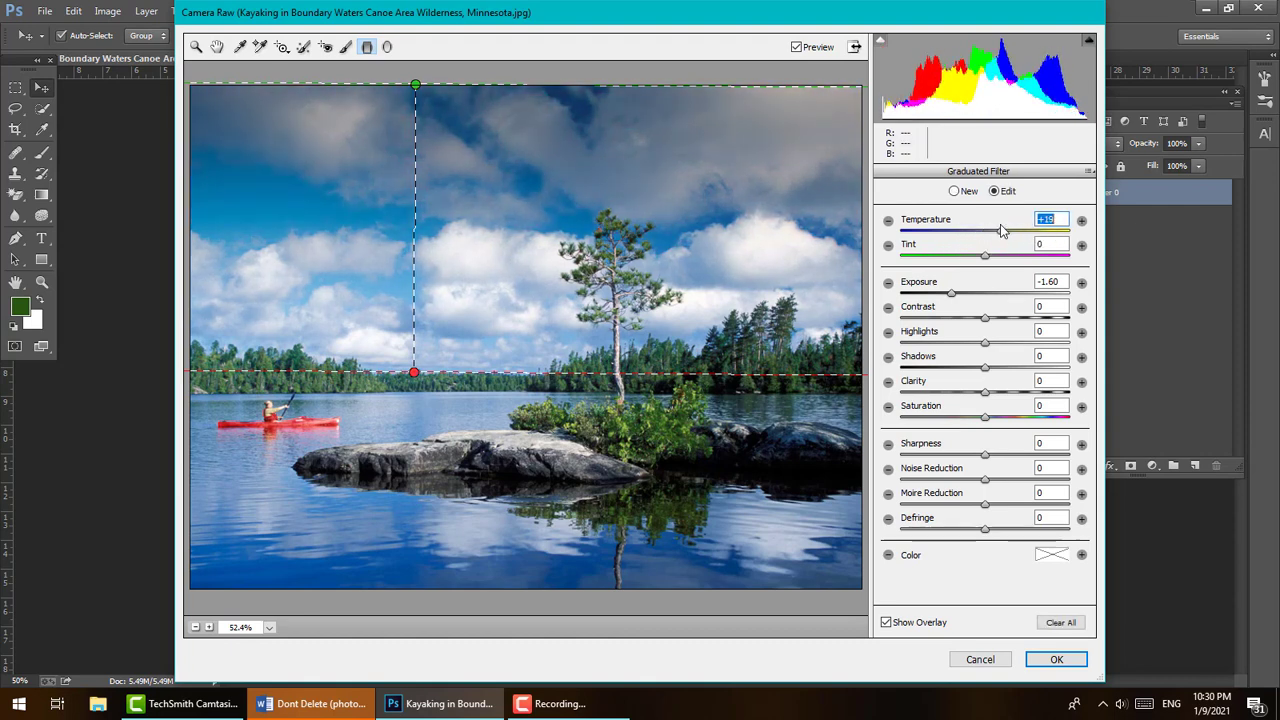
mouse_move(951, 291)
mouse_down()
mouse_move(994, 293)
mouse_move(968, 294)
mouse_up()
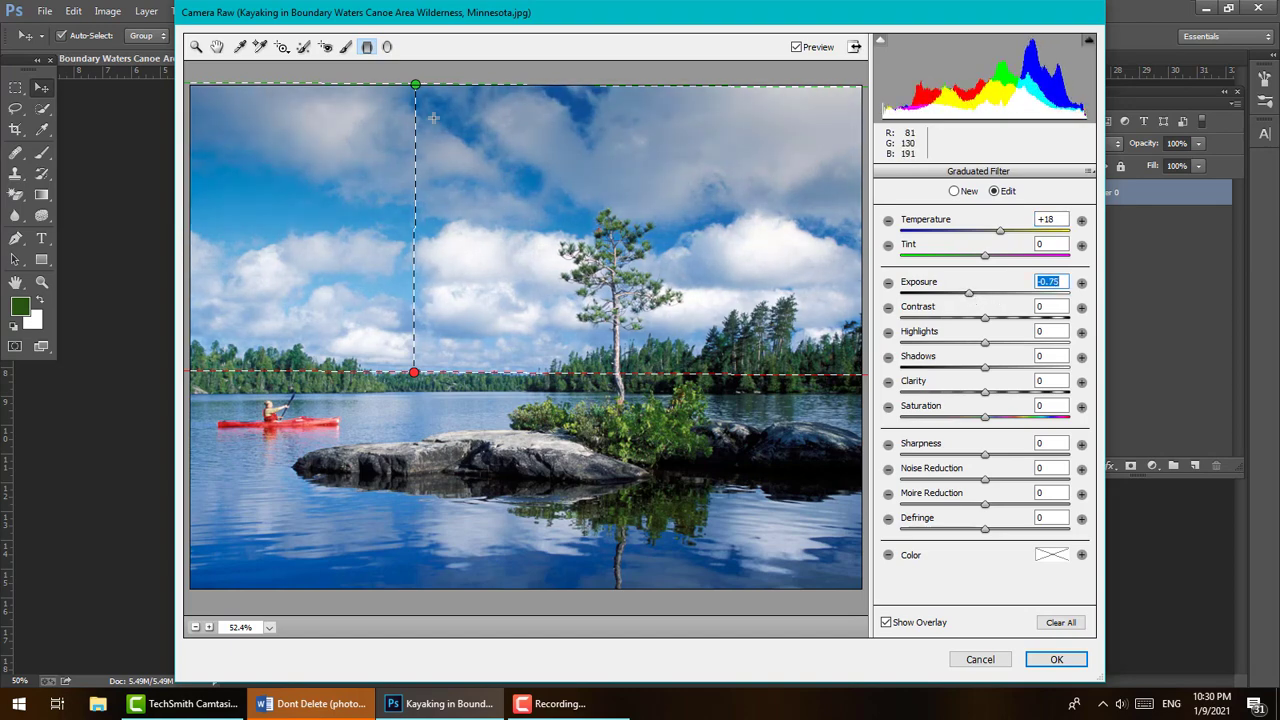
Shift the graduated filter sideways and extend it at a slight tilt past the photo's lower edge, with Temperature set to -5.
drag(413, 152, 474, 155)
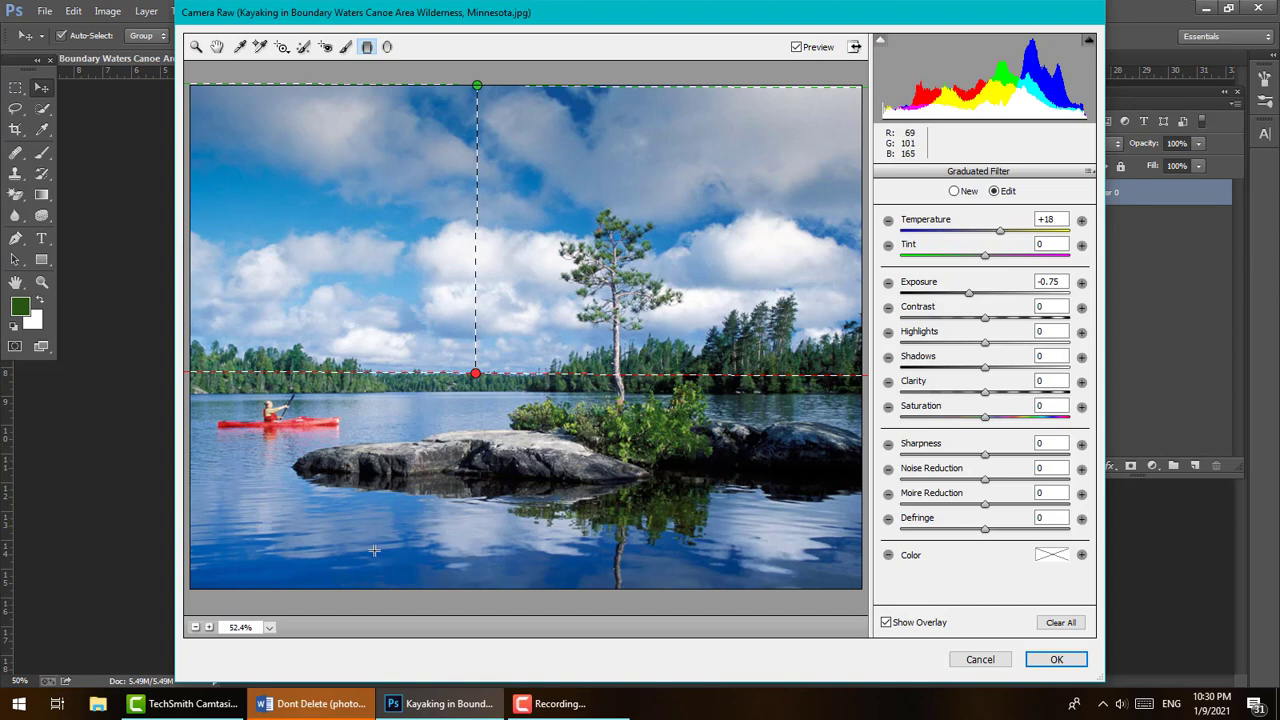
drag(477, 376, 499, 612)
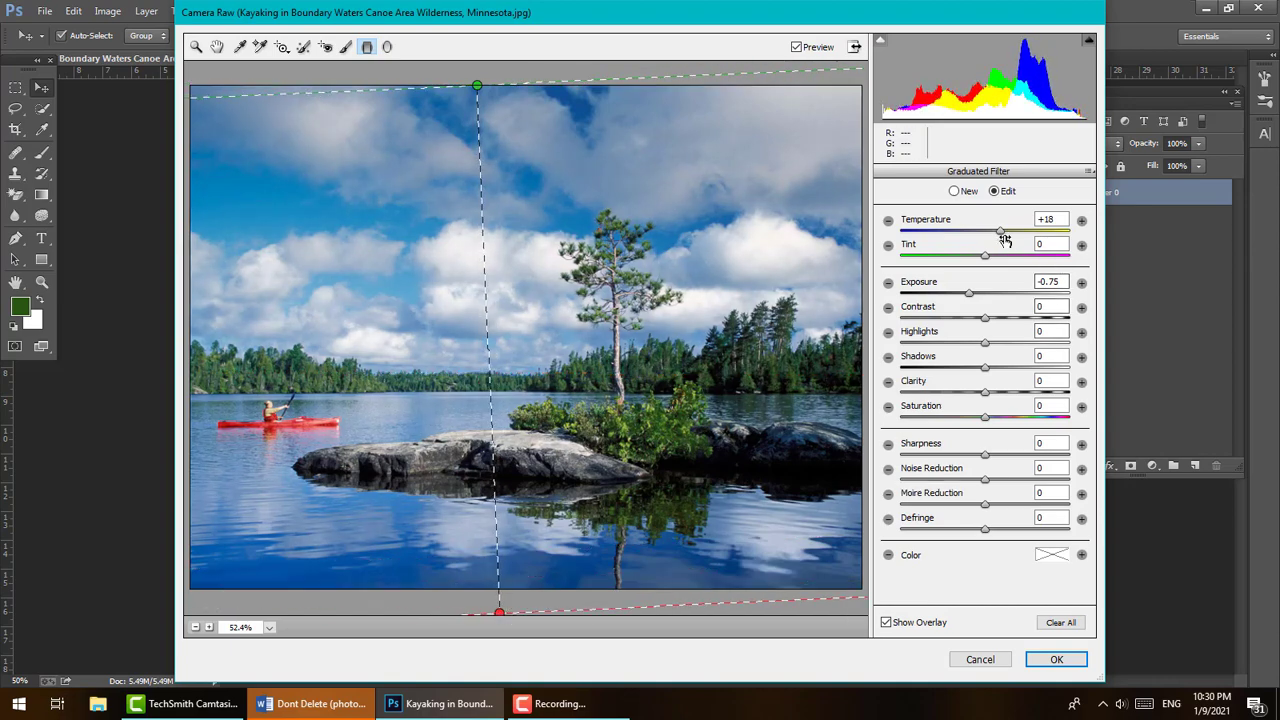
drag(1001, 232, 980, 233)
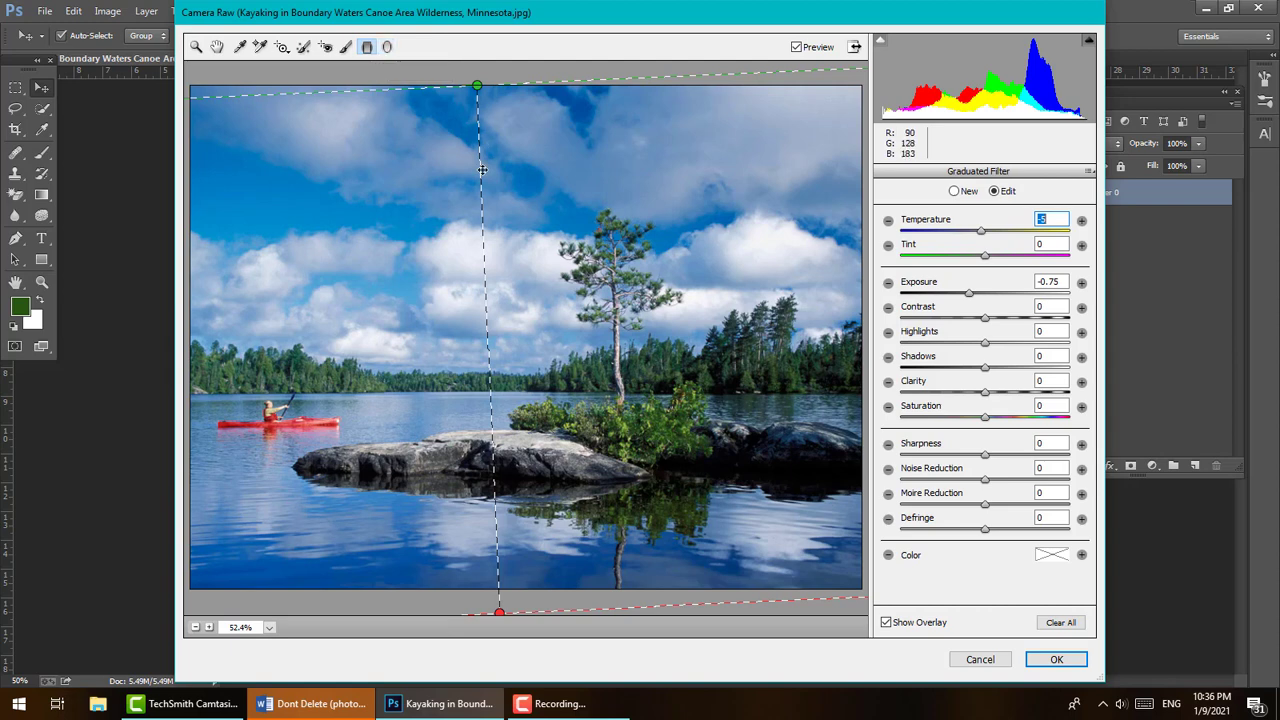
Clear the graduated filter's Temperature value and delete the filter from the photo.
key(Delete)
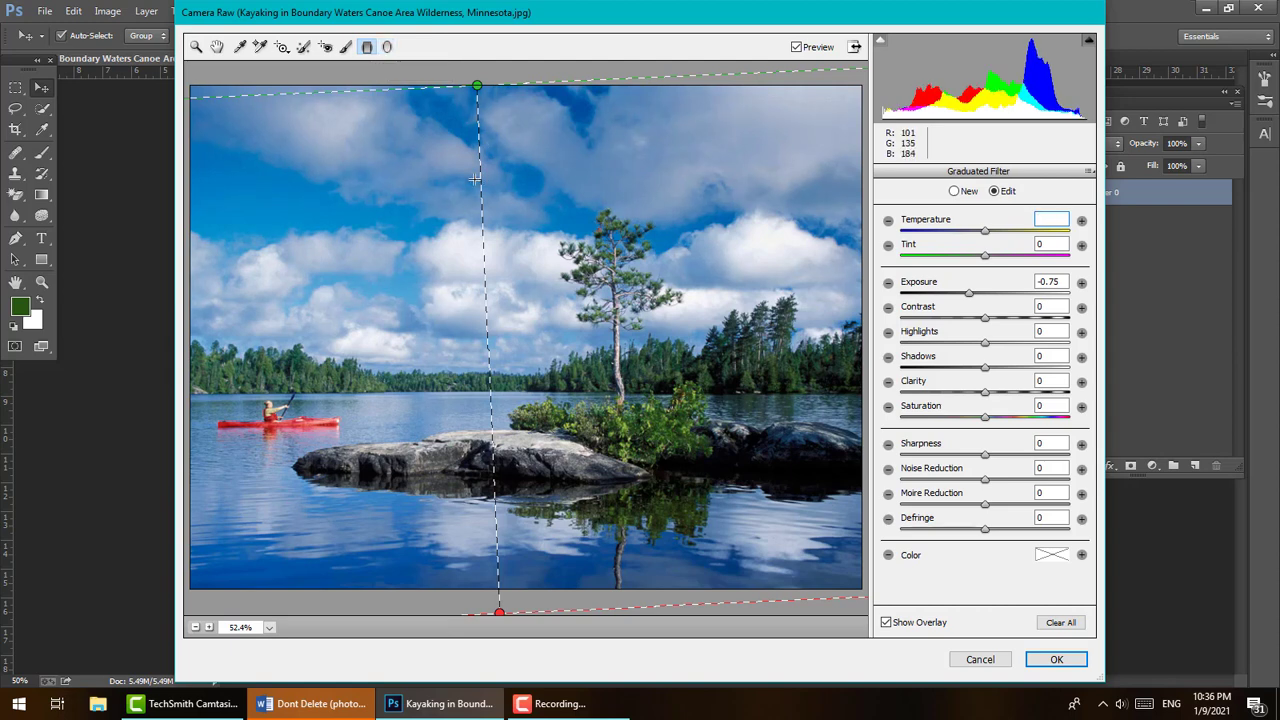
click(475, 179)
click(477, 180)
key(Delete)
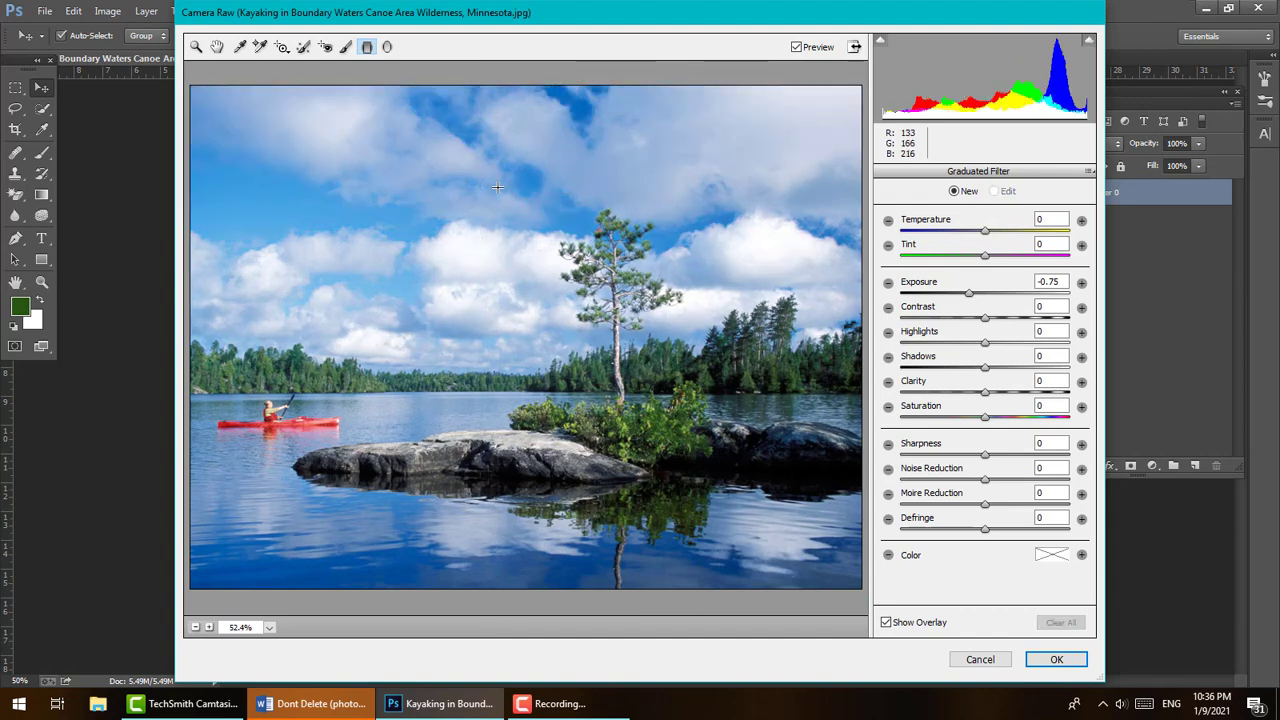
Draw a tall elliptical radial filter with Exposure -0.75 and Feather 100, and move it over the pine.
click(389, 49)
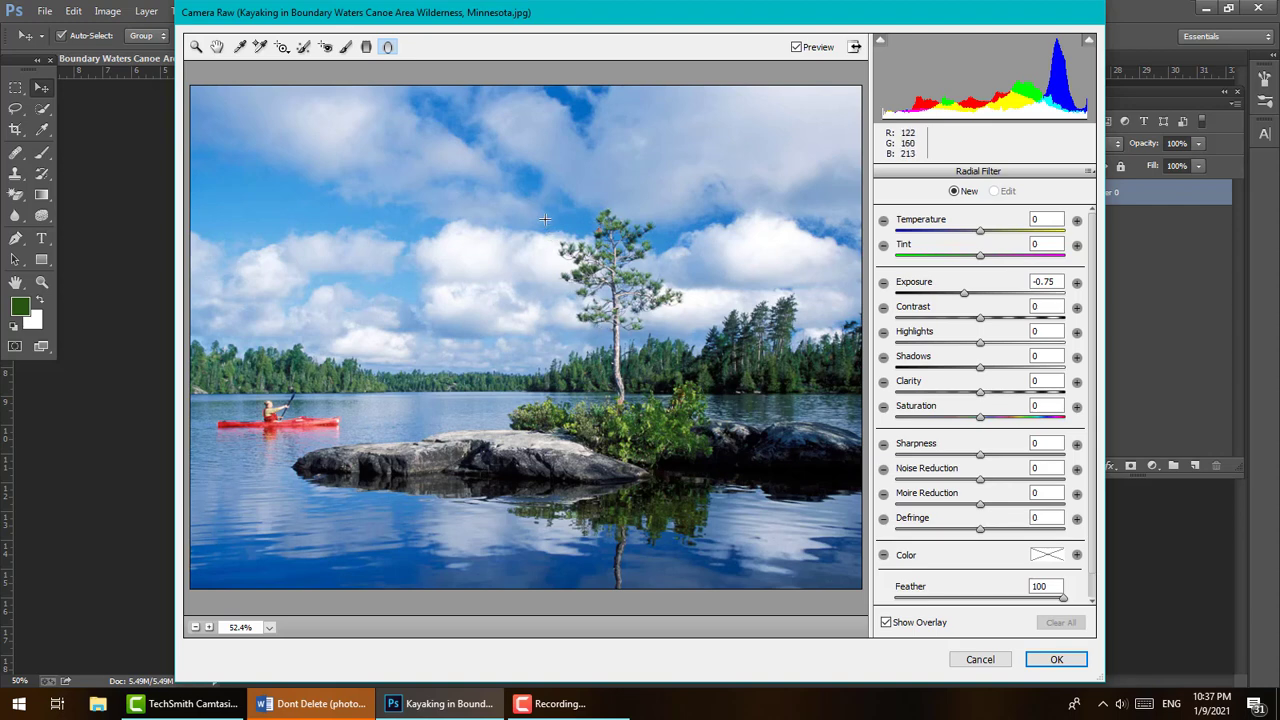
click(389, 47)
drag(551, 285, 648, 377)
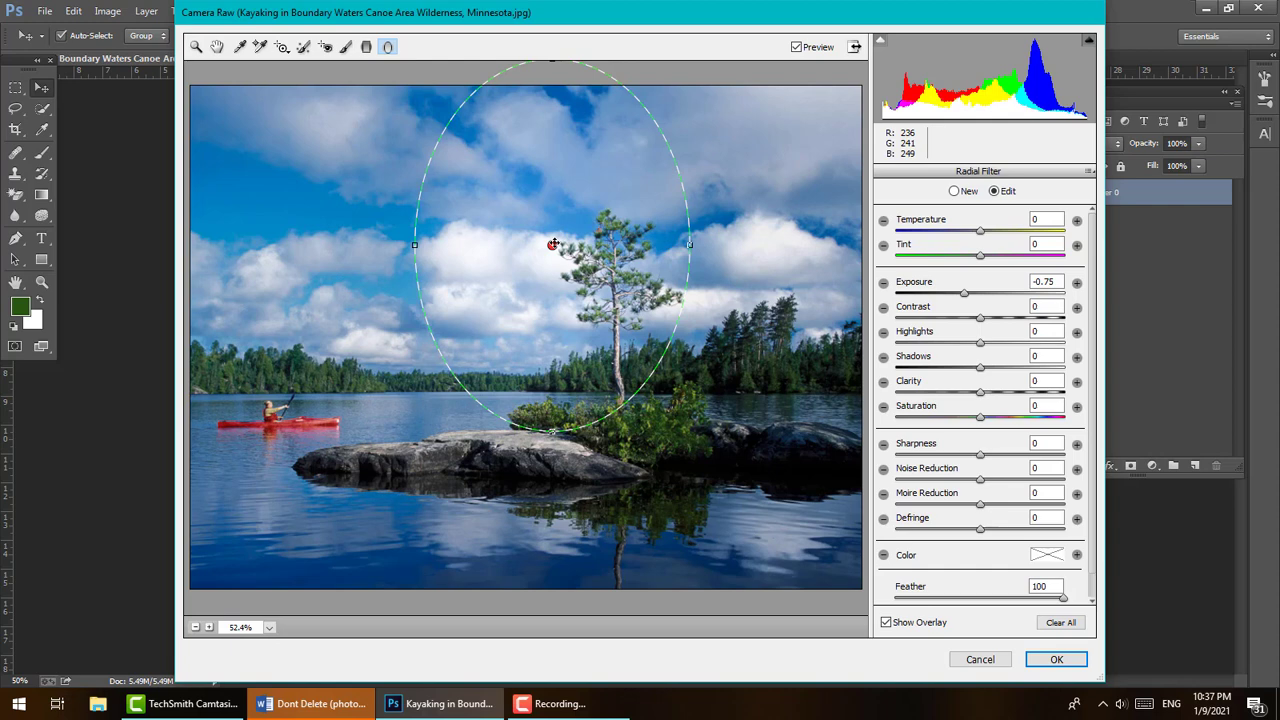
drag(553, 244, 608, 356)
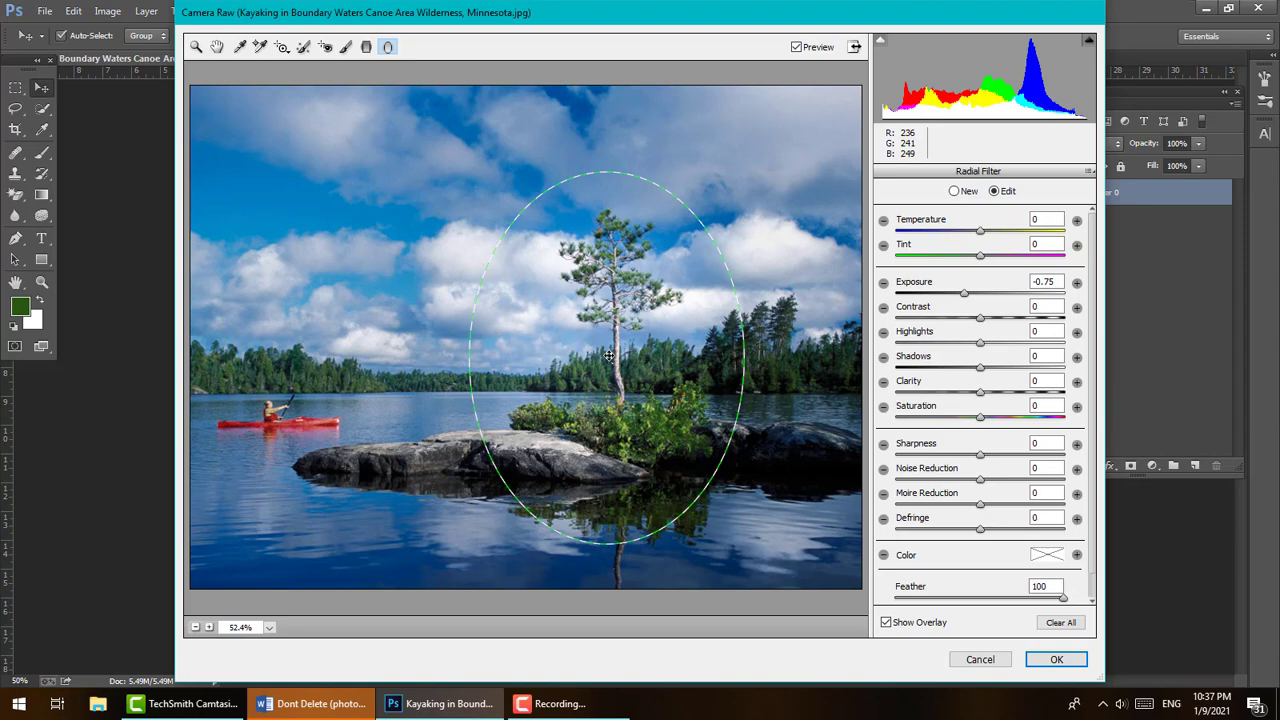
Move the radial filter over the kayak, deselect it, and reselect it by its centre pin.
drag(608, 356, 285, 407)
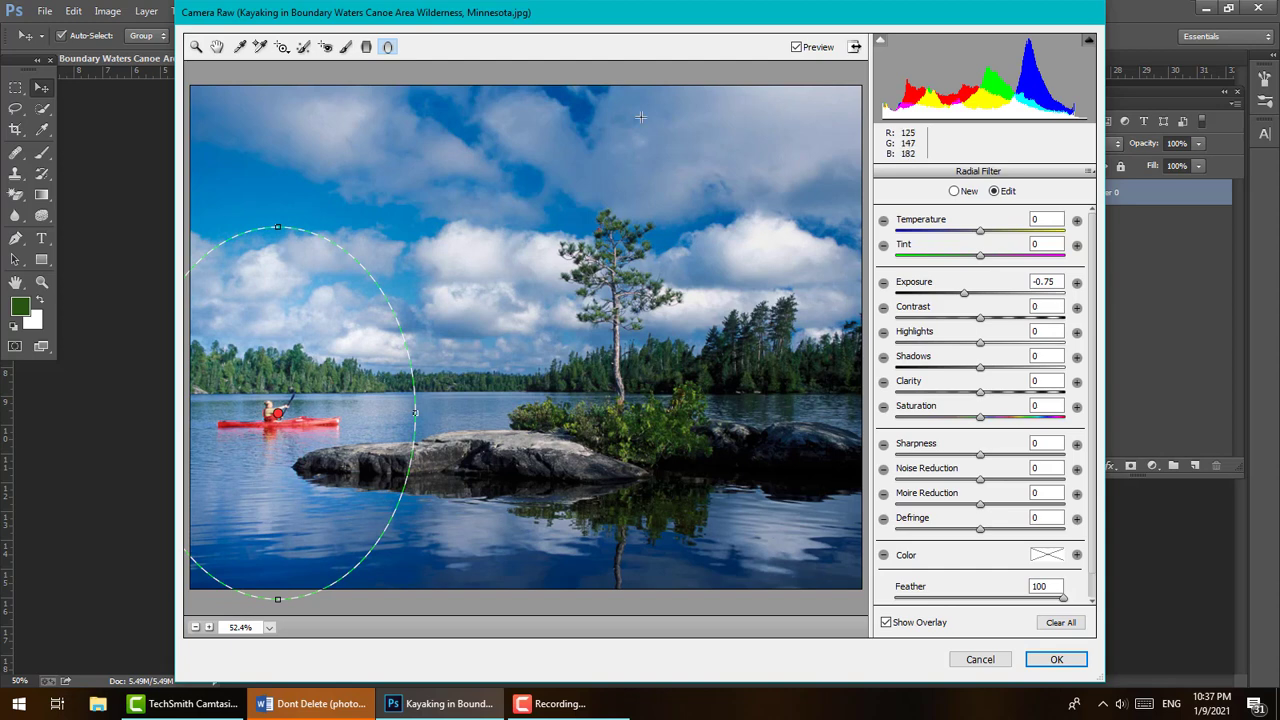
click(668, 236)
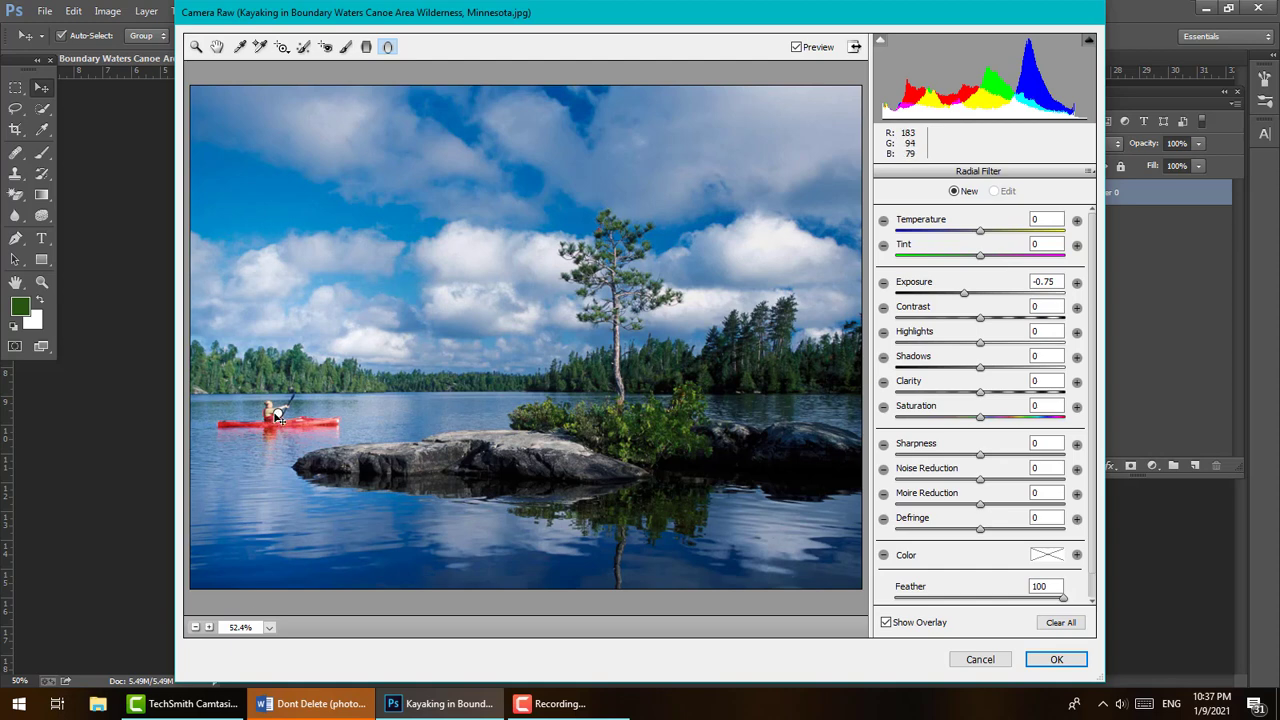
click(270, 409)
Centre the radial filter on the pine trunk and set its Temperature to -29 and Exposure to -1.90.
mouse_move(283, 420)
mouse_down()
mouse_move(389, 389)
mouse_move(616, 362)
mouse_up()
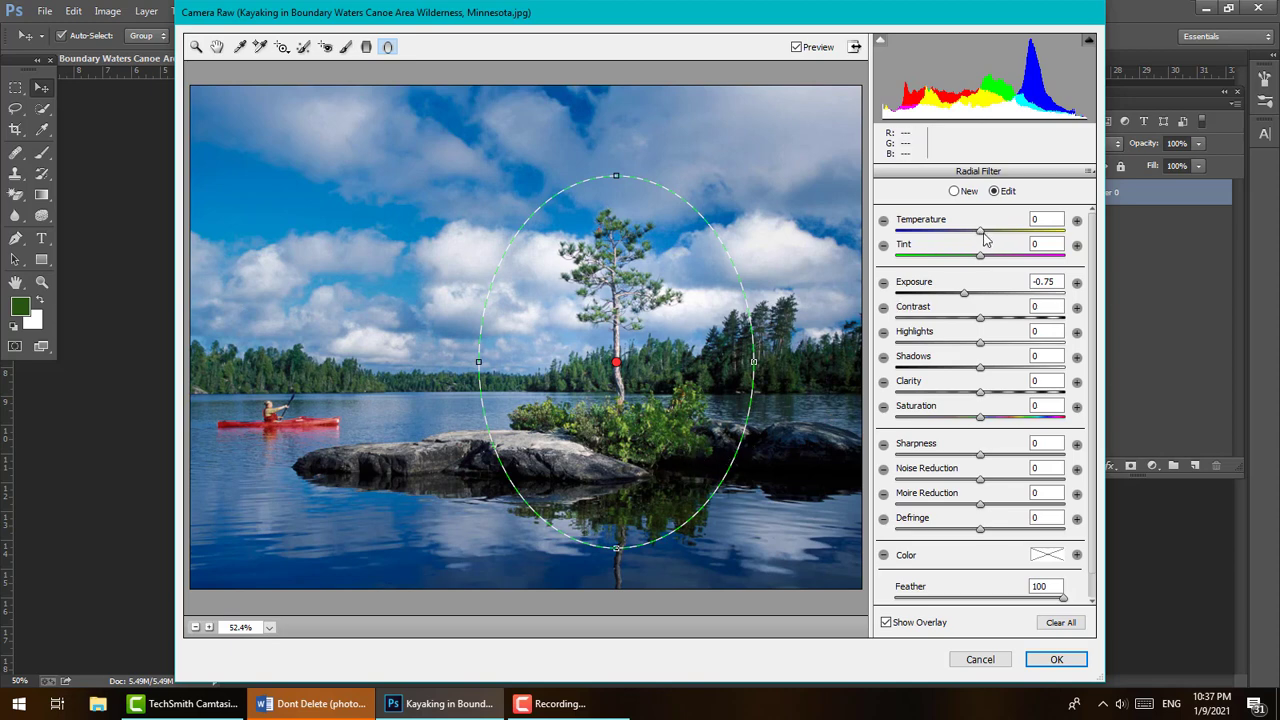
drag(984, 236, 958, 240)
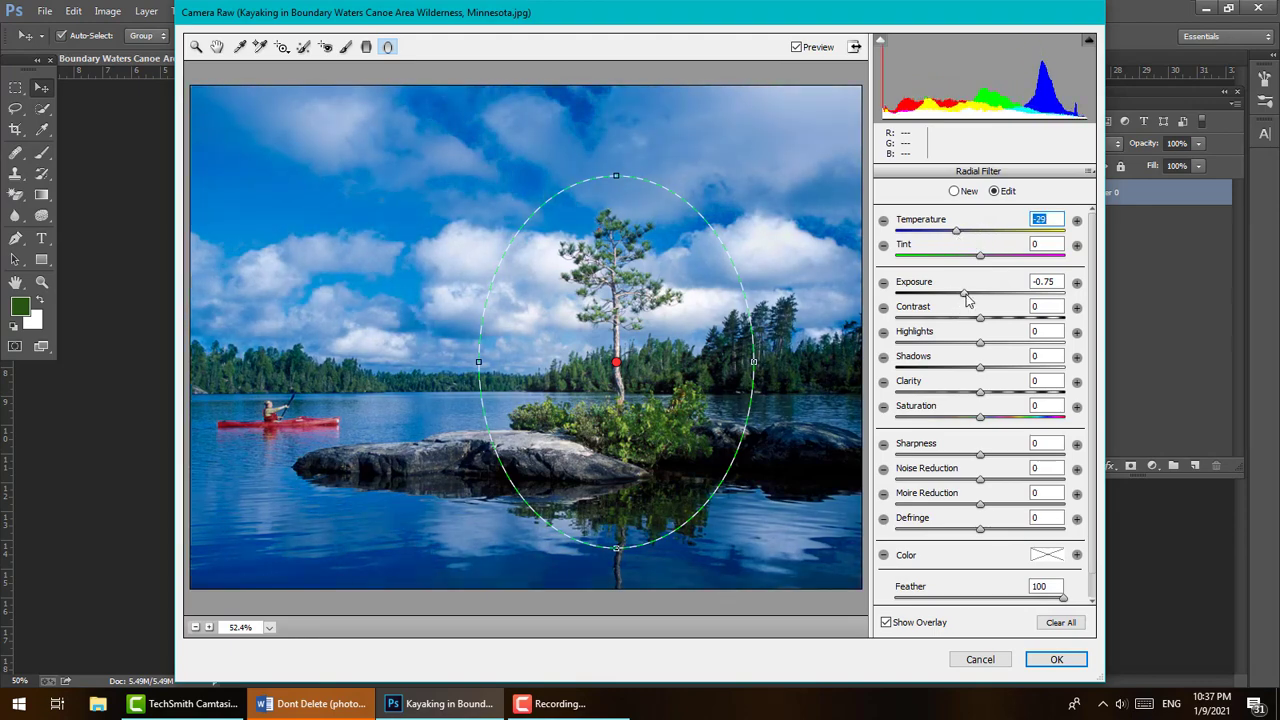
drag(964, 293, 942, 303)
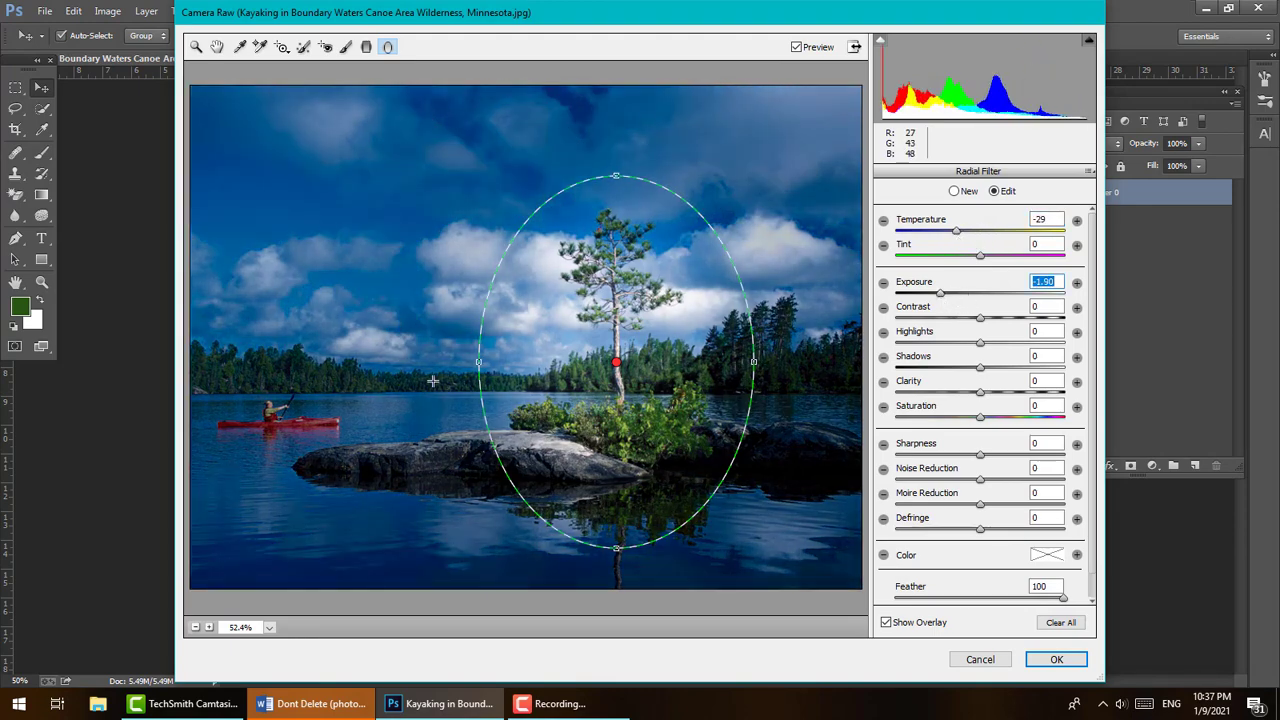
Deselect the radial filter and apply the Camera Raw edits to the lake photo.
click(745, 71)
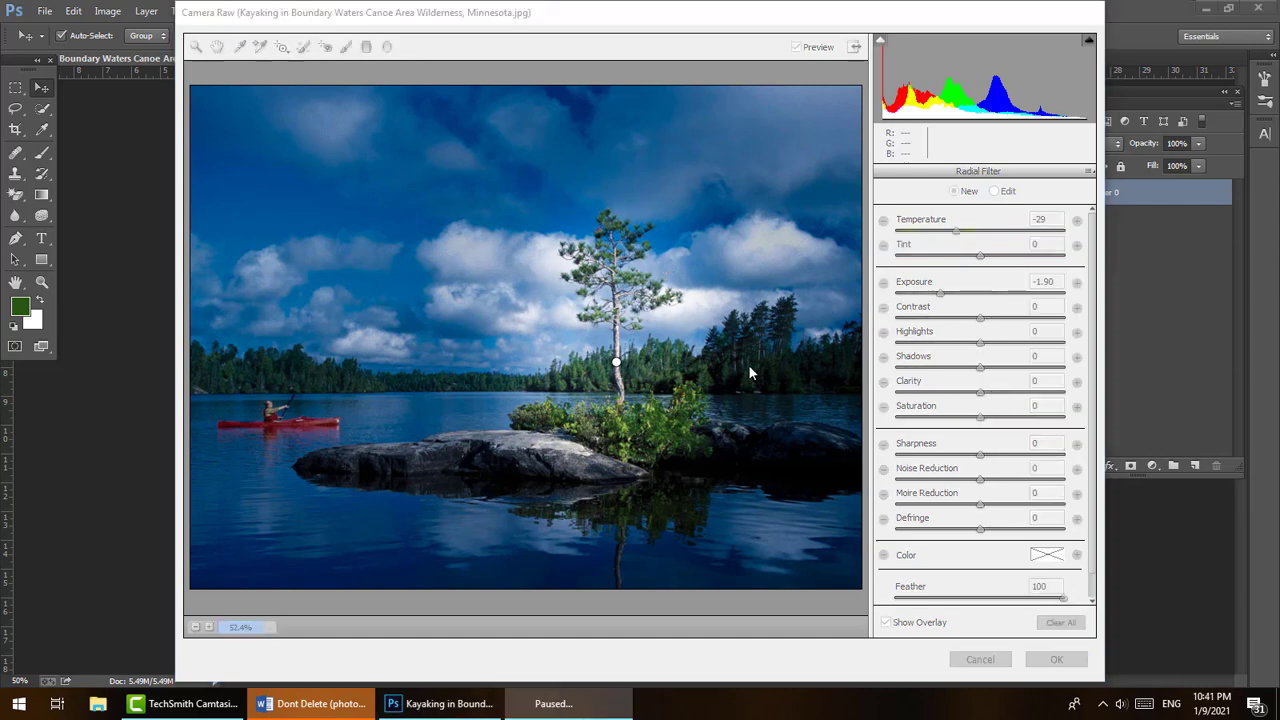
click(584, 36)
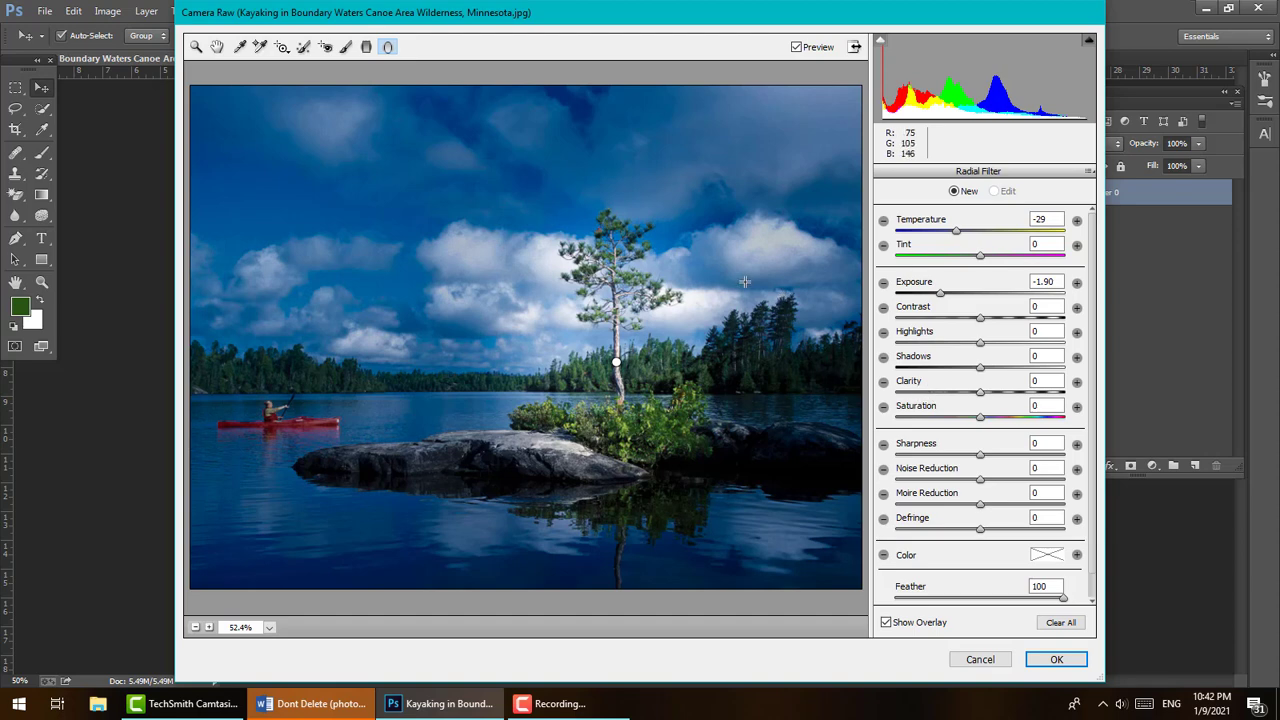
click(1056, 659)
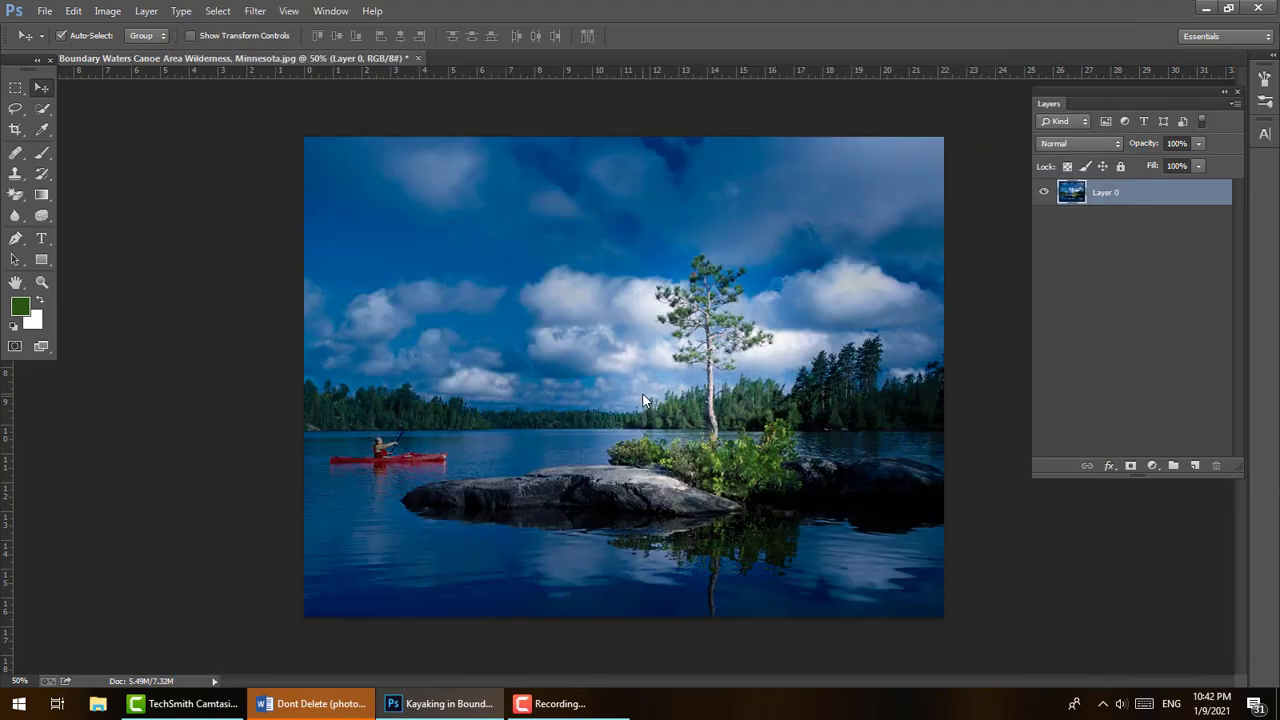